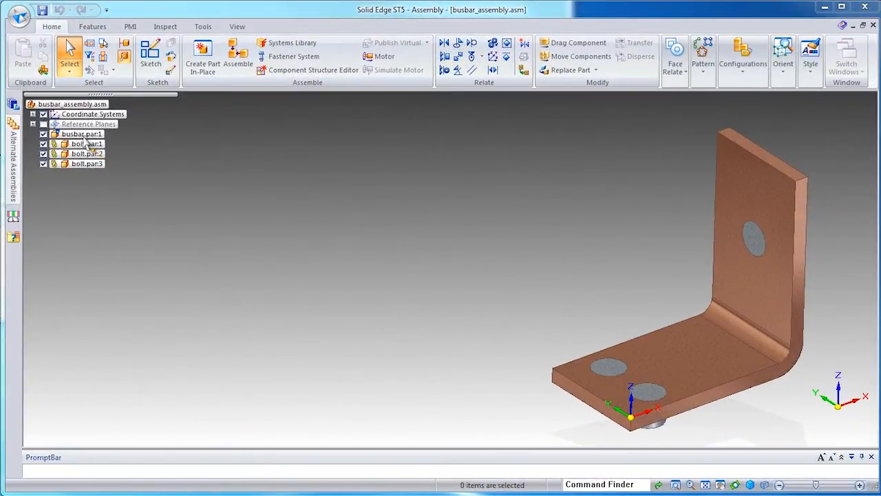
Step: Edit the busbar part in place within the assembly and open its variable table
left_click(81, 135)
right_click(81, 134)
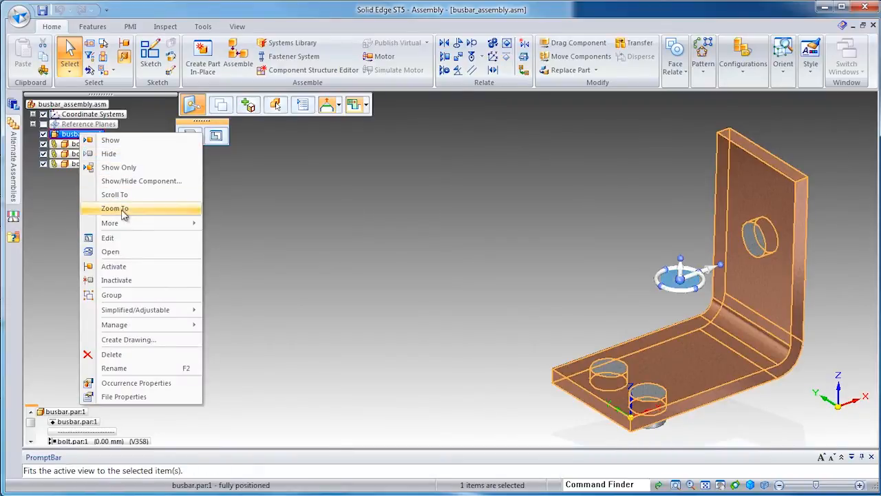
left_click(134, 238)
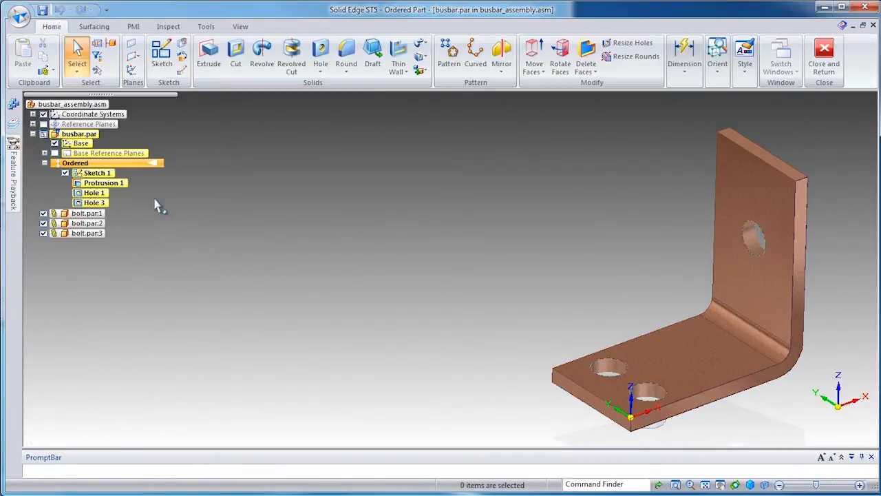
left_click(207, 26)
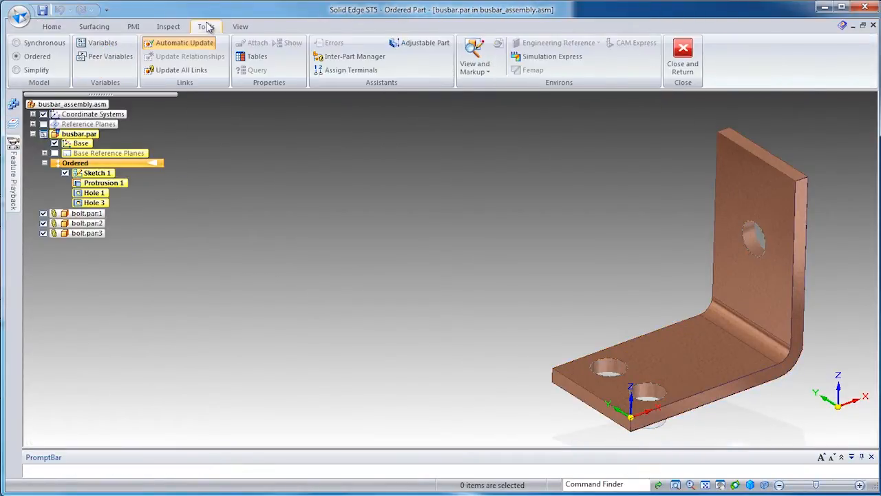
left_click(103, 43)
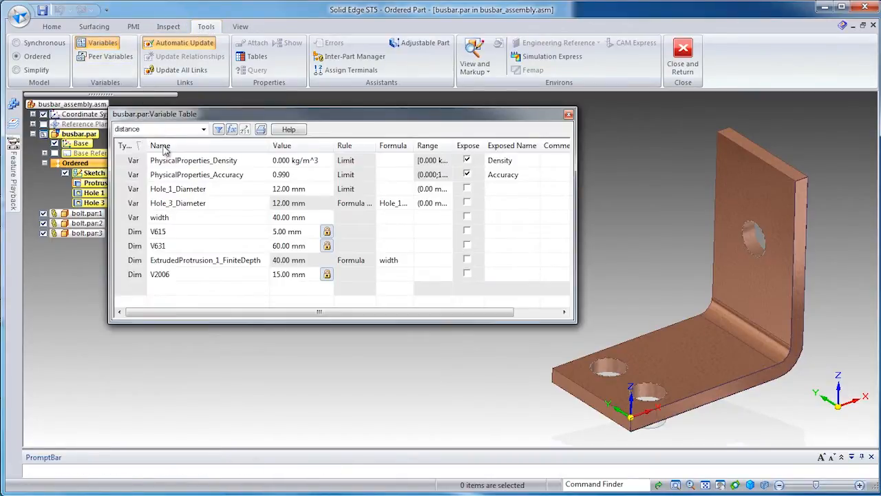
Step: Inspect the V631 and width variables of the busbar, then close the part and return to the assembly
left_click(189, 246)
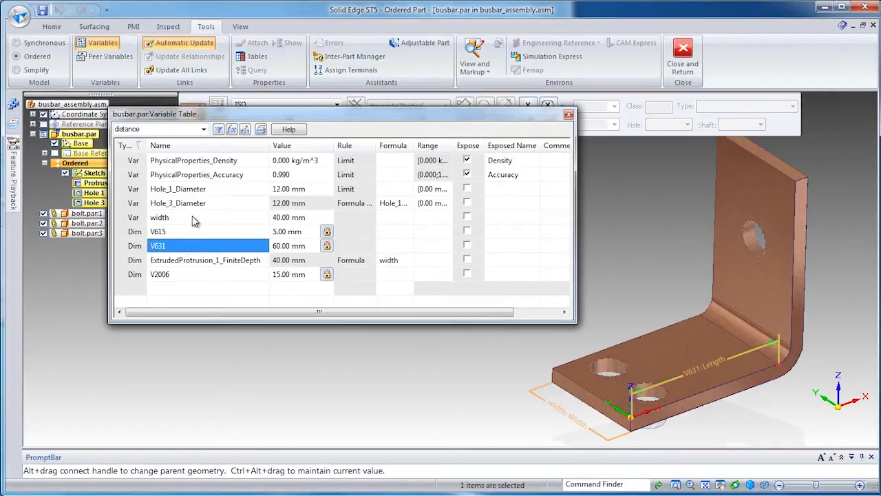
left_click(194, 219)
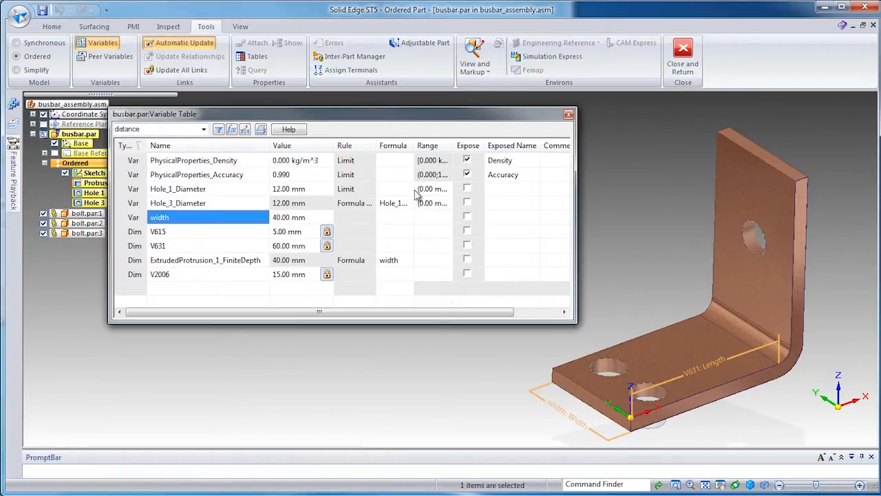
left_click(569, 114)
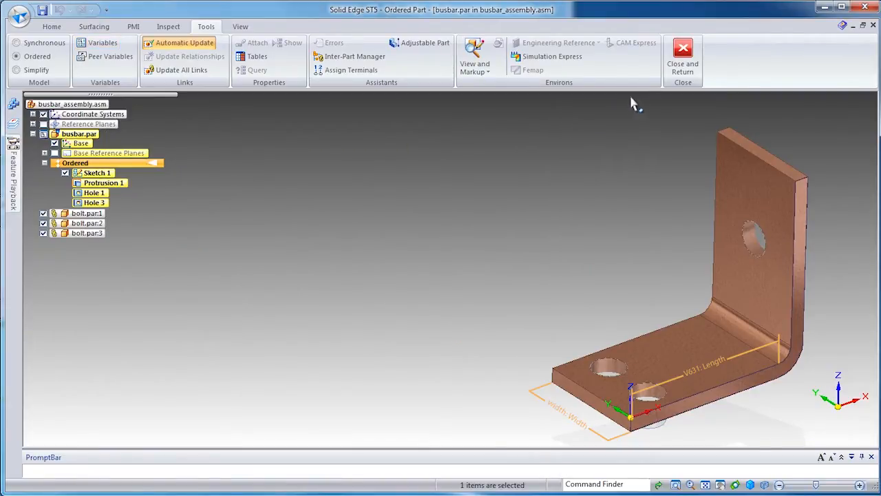
left_click(681, 55)
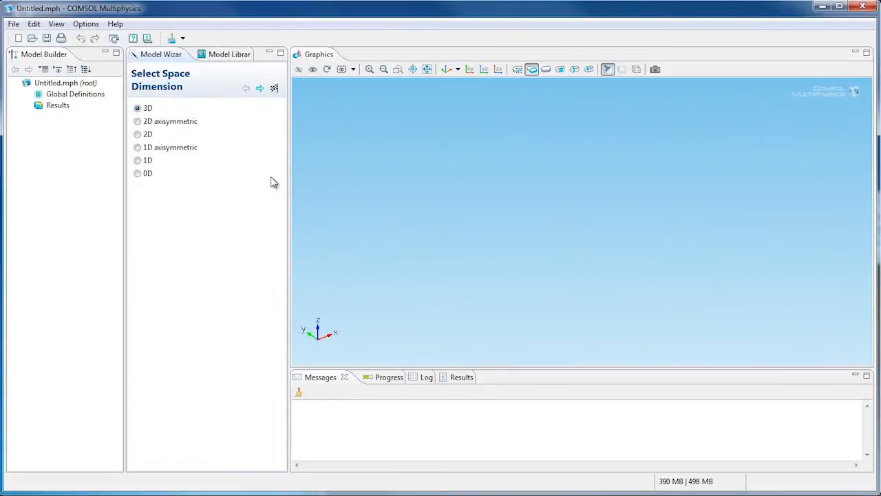
Step: In COMSOL Multiphysics, set up a 3D model with Joule Heating (jh) physics and a Stationary study
left_click(259, 88)
left_click(139, 194)
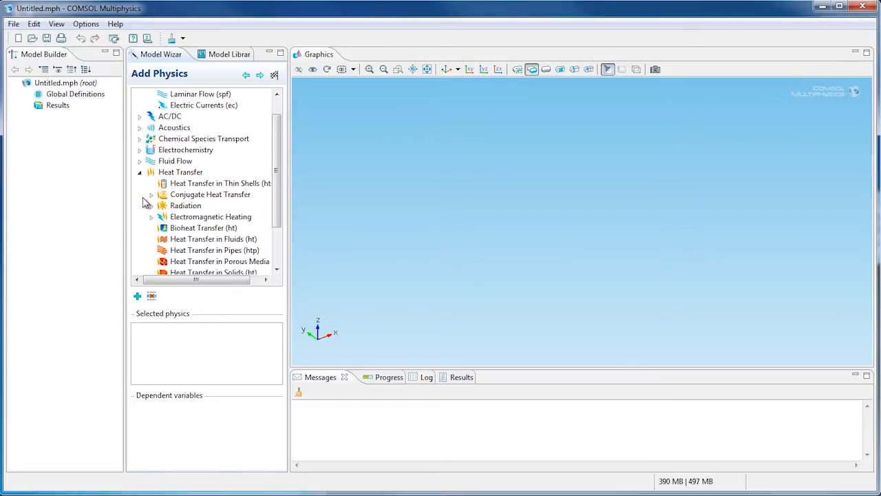
left_click(151, 217)
left_click(196, 239)
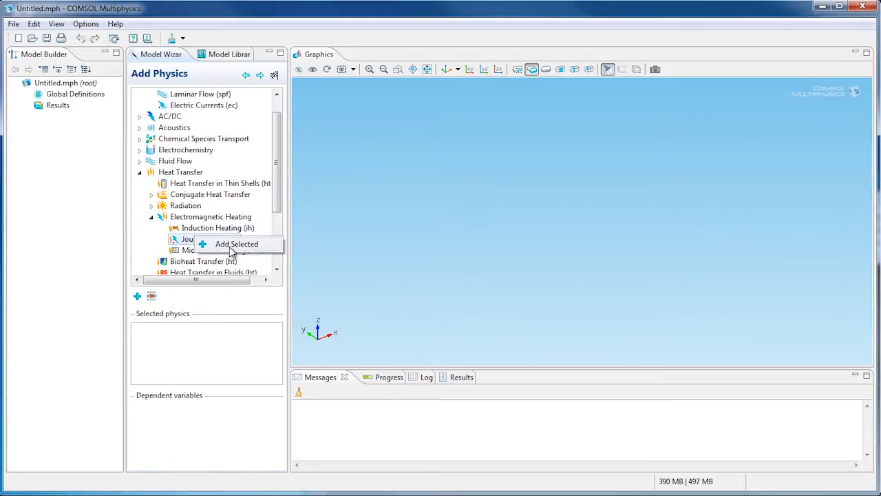
left_click(260, 75)
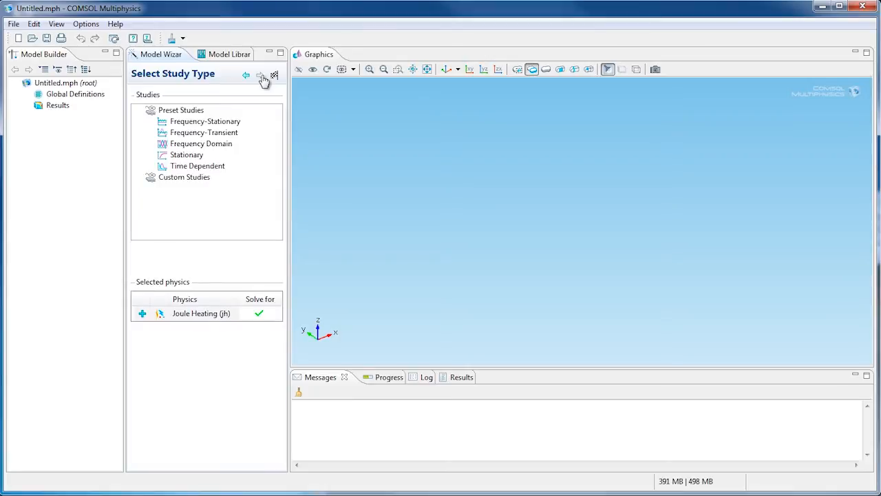
left_click(203, 157)
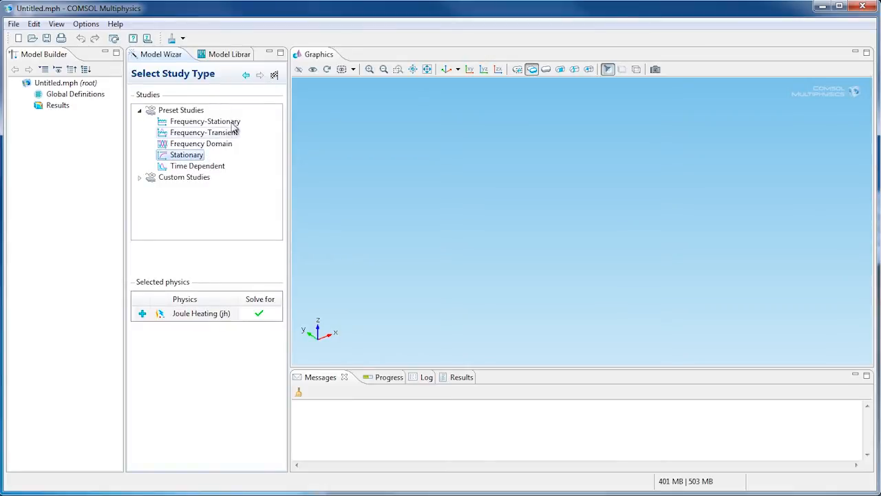
left_click(274, 77)
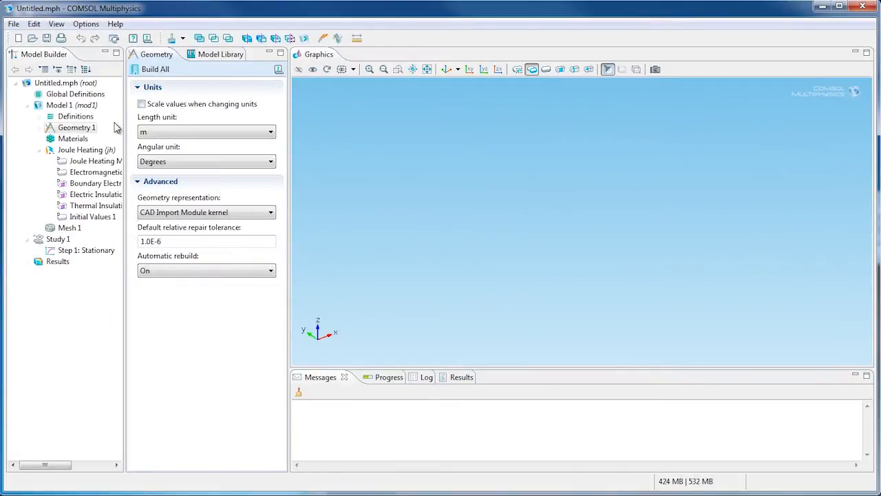
Step: Add a LiveLink for Solid Edge to Geometry 1 and synchronize it with the CAD assembly
right_click(77, 131)
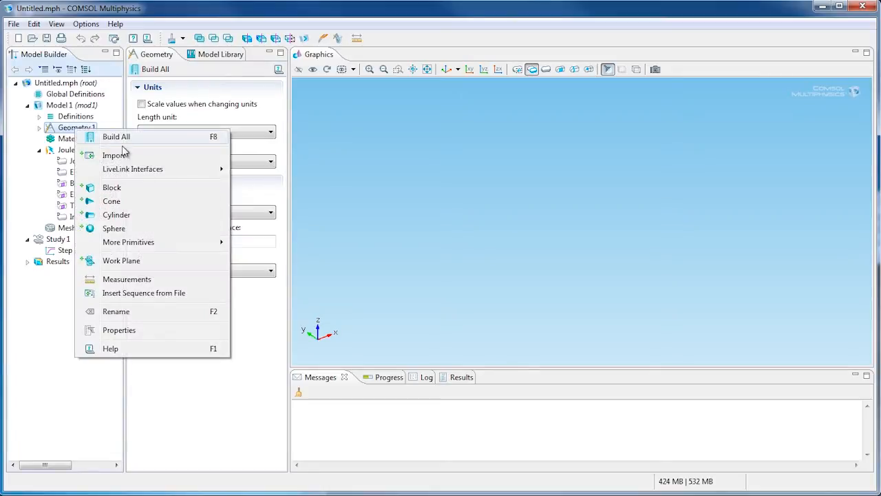
mouse_move(187, 171)
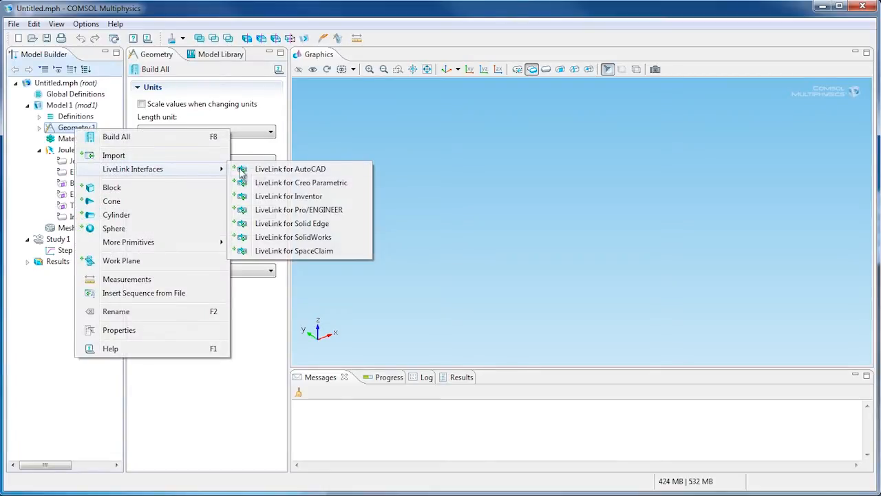
left_click(289, 223)
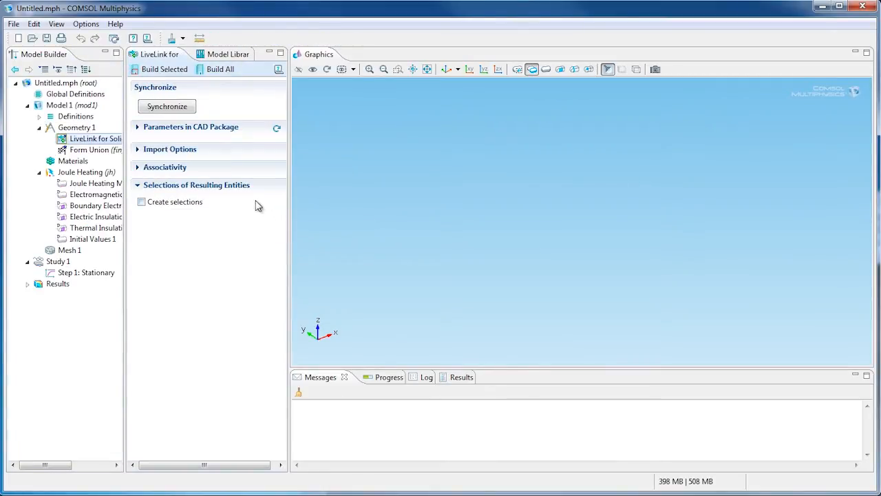
left_click(177, 112)
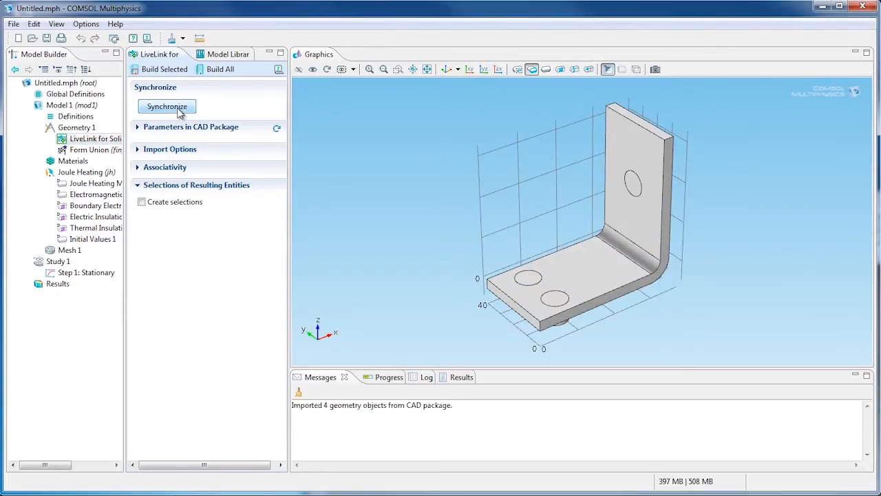
Step: Link the CAD parameter V631.busbar.par to the COMSOL name length in the LiveLink's CAD parameters
left_click(141, 131)
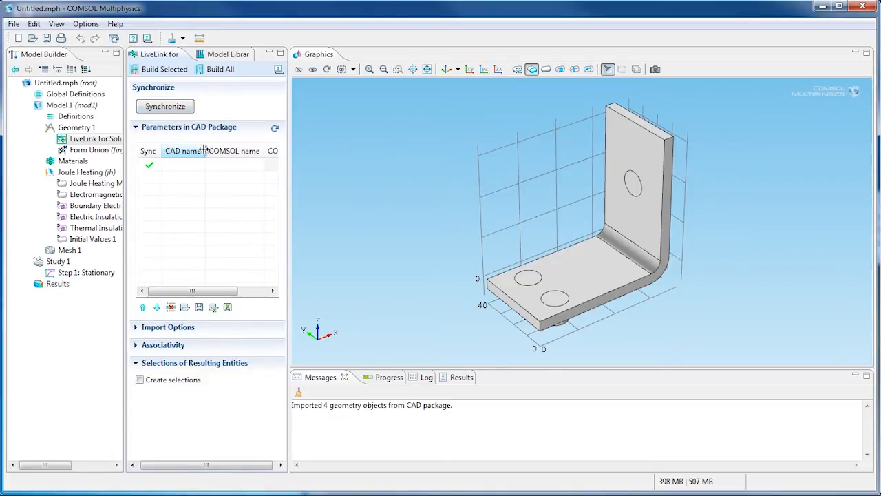
left_click_drag(204, 150, 223, 150)
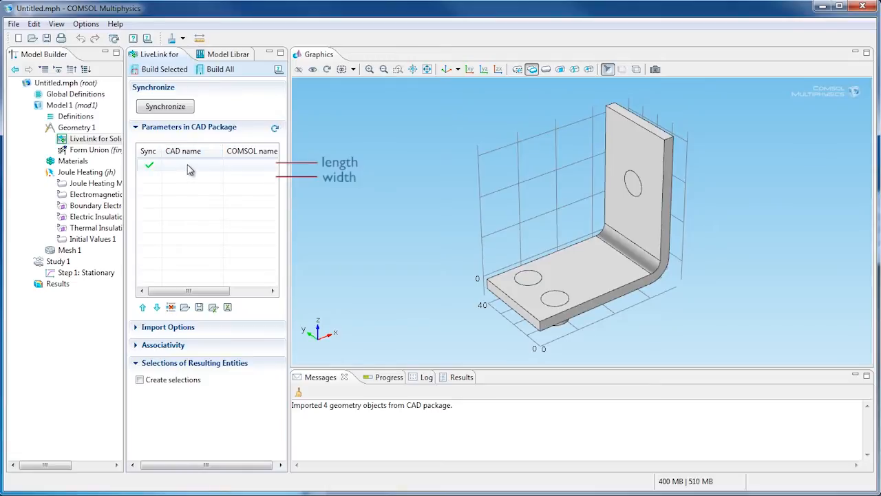
left_click(190, 169)
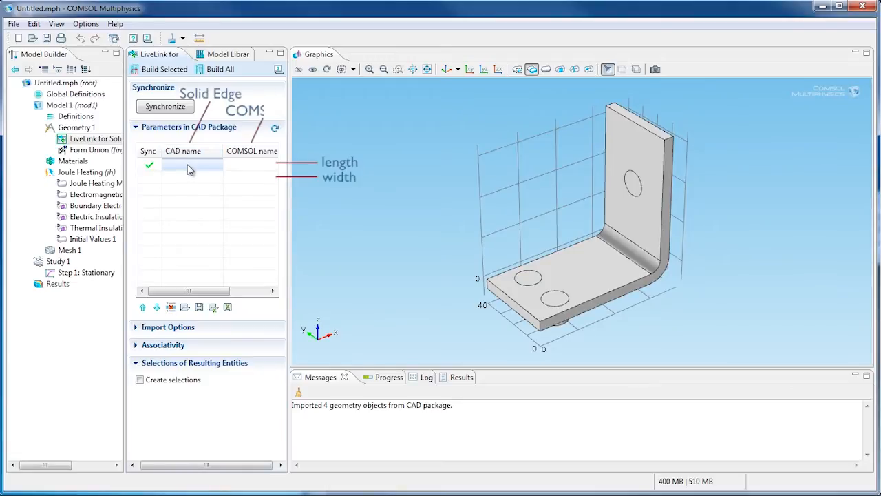
left_click(188, 165)
type("V631")
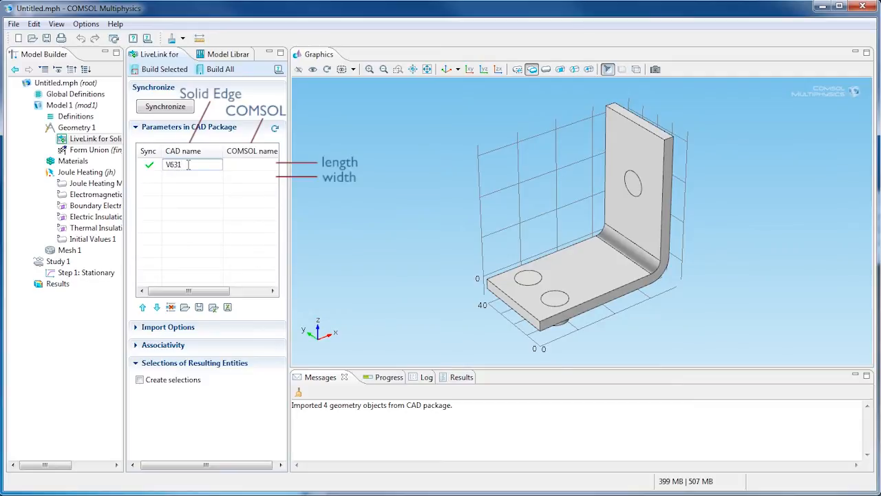
type(".busbar.par")
key("Tab")
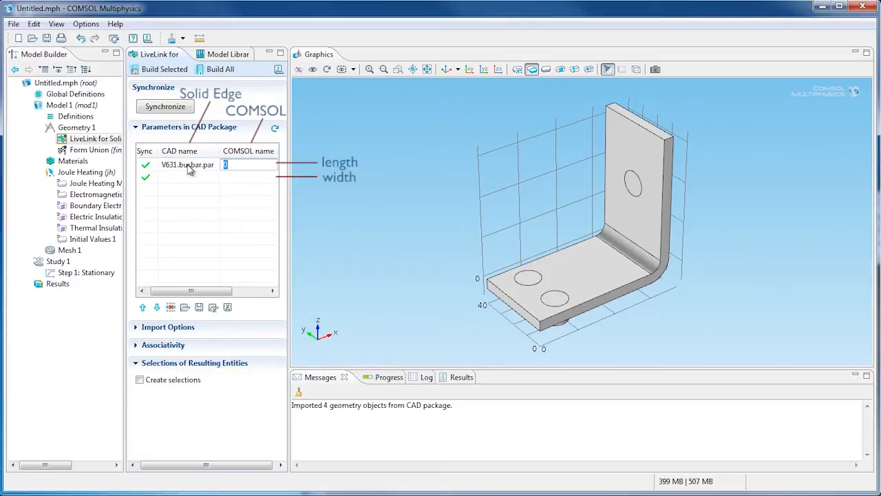
type("length")
key("Return")
Step: Add a second linked CAD parameter, width.busbar.par, with the COMSOL name width
key("Tab")
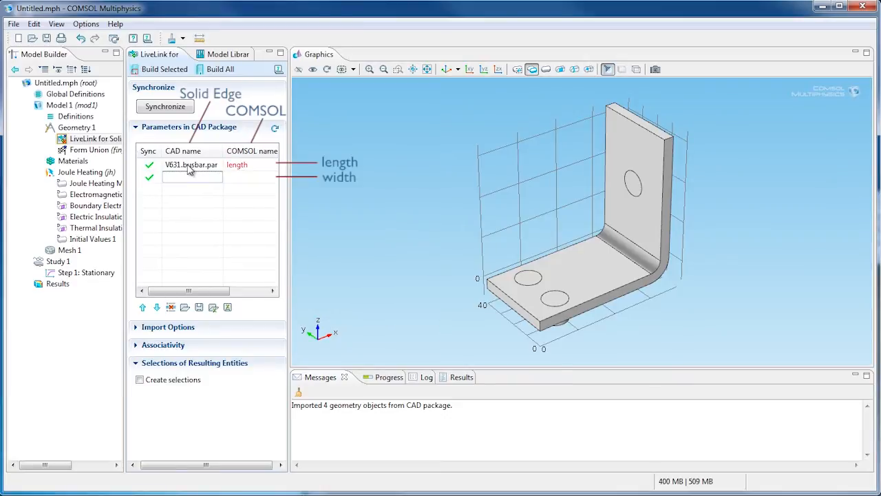
type("width.")
type("busbar.par")
key("Tab")
type("wid")
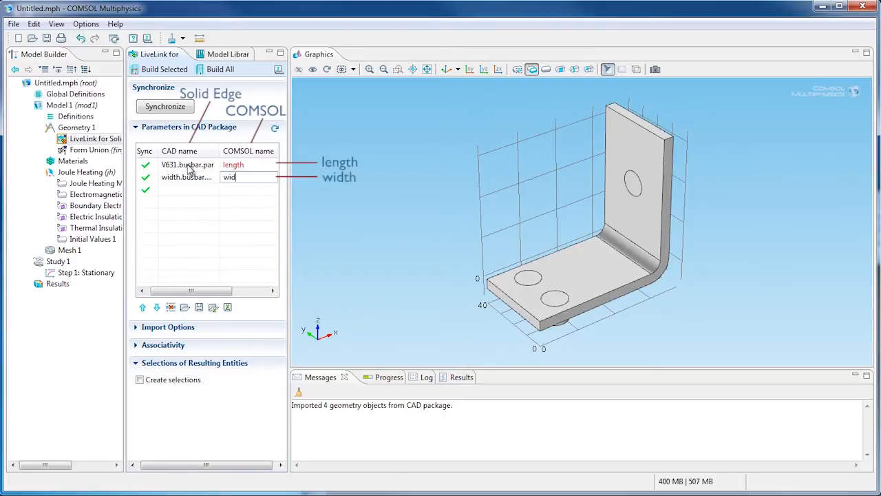
type("th")
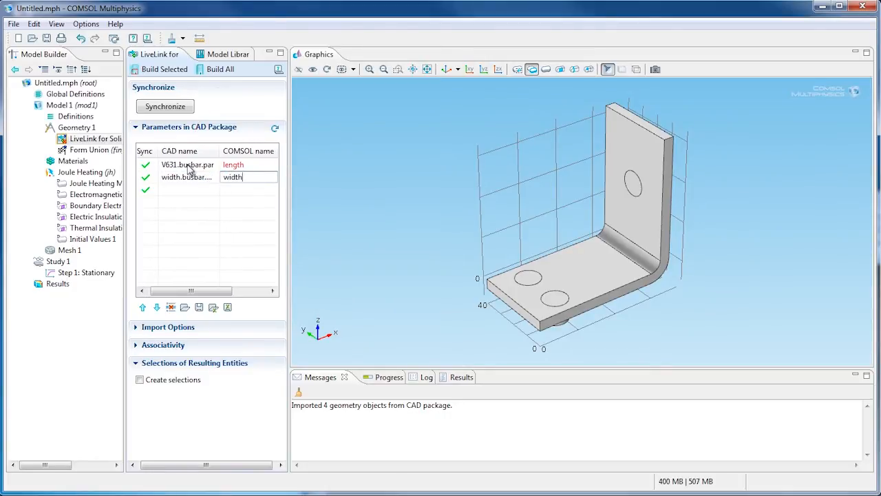
key("Return")
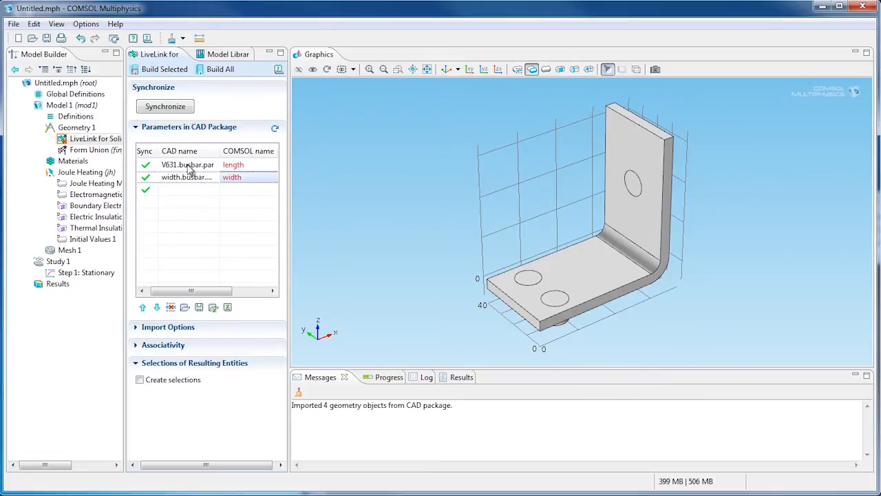
Step: Add Parameters to Global Definitions and define length as 100[mm]
right_click(83, 98)
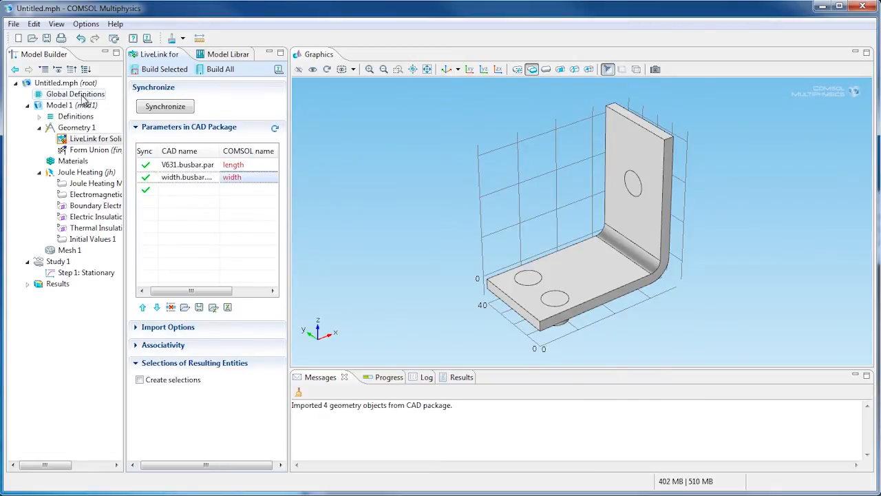
left_click(117, 106)
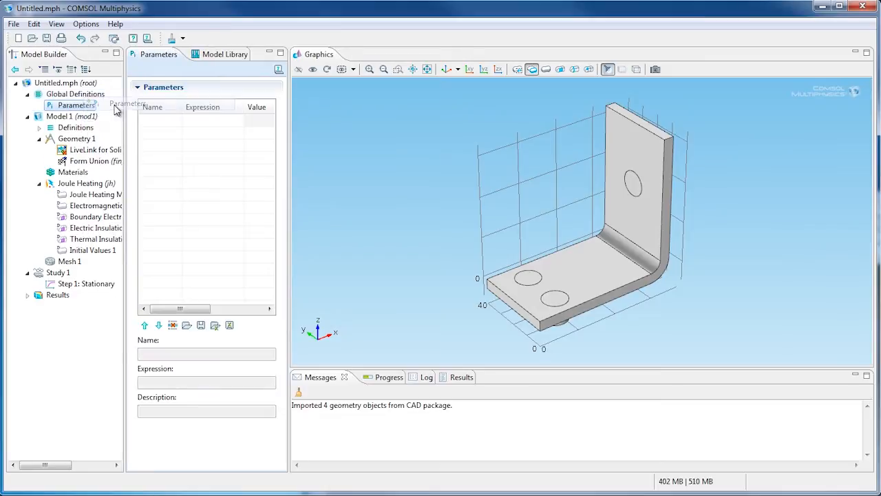
left_click(156, 119)
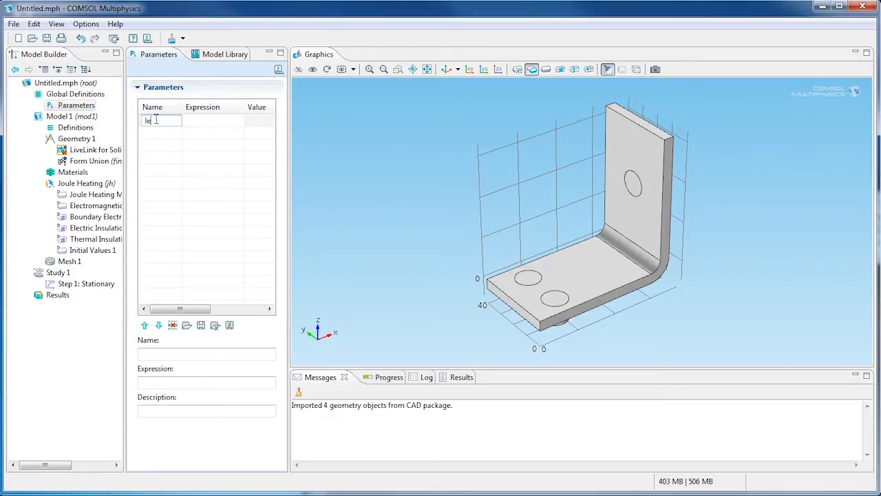
type("length")
key("Tab")
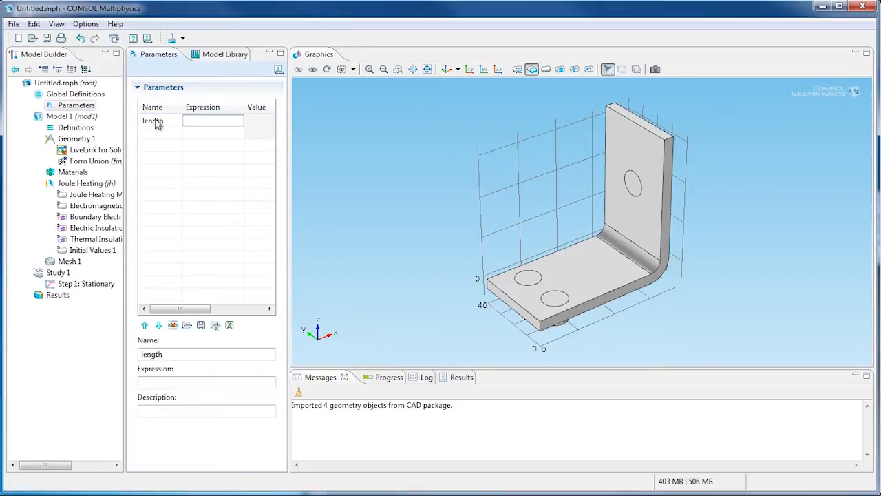
type("100[mm]")
key("Return")
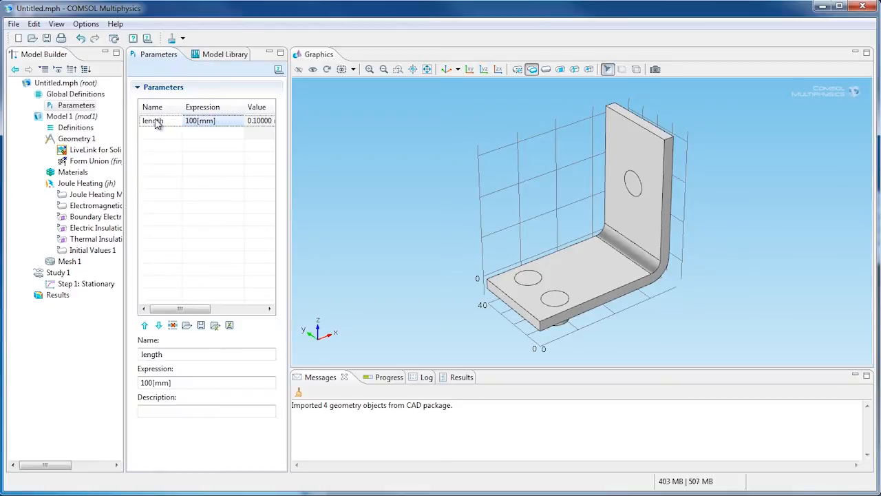
Step: Define a second global parameter named width with the expression 80[mm]
left_click(160, 132)
type("width")
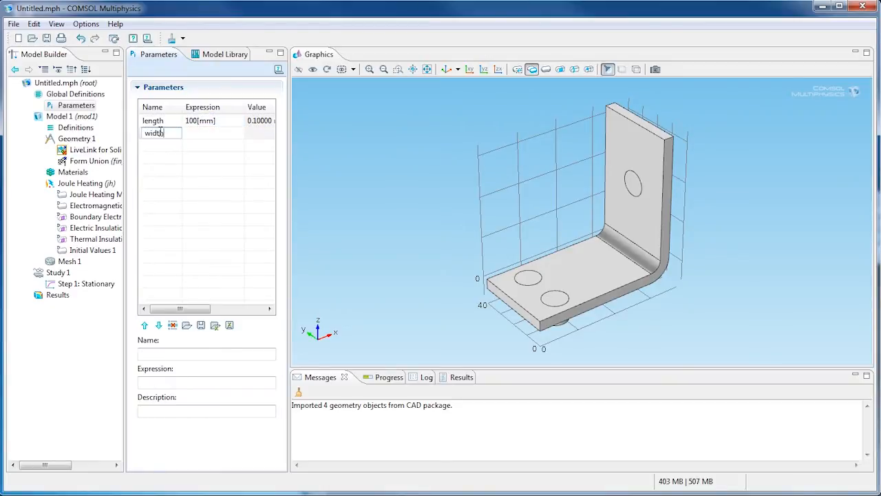
key("Tab")
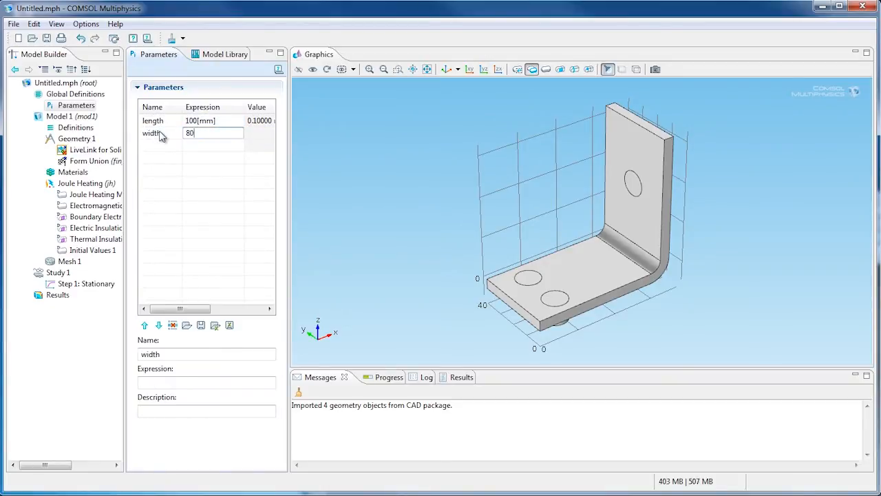
type("80[mm")
key("Return")
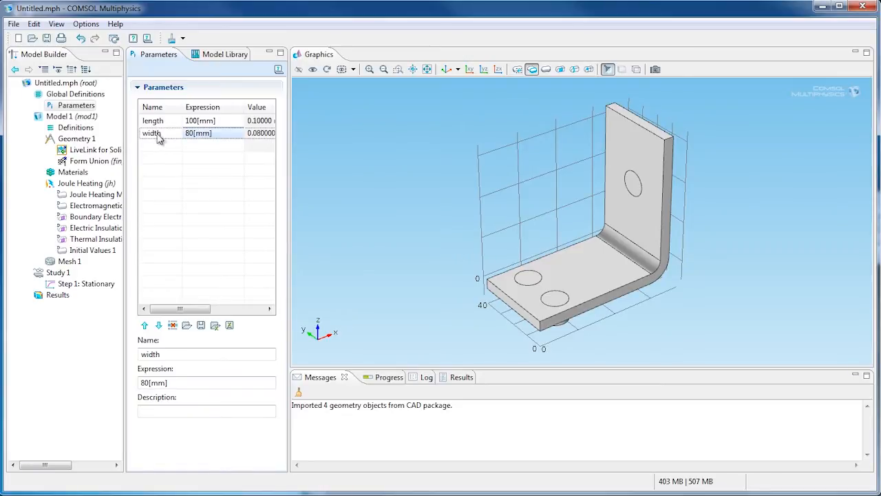
Step: Build the LiveLink for Solid Edge node to update the busbar geometry with the length and width parameters
right_click(101, 150)
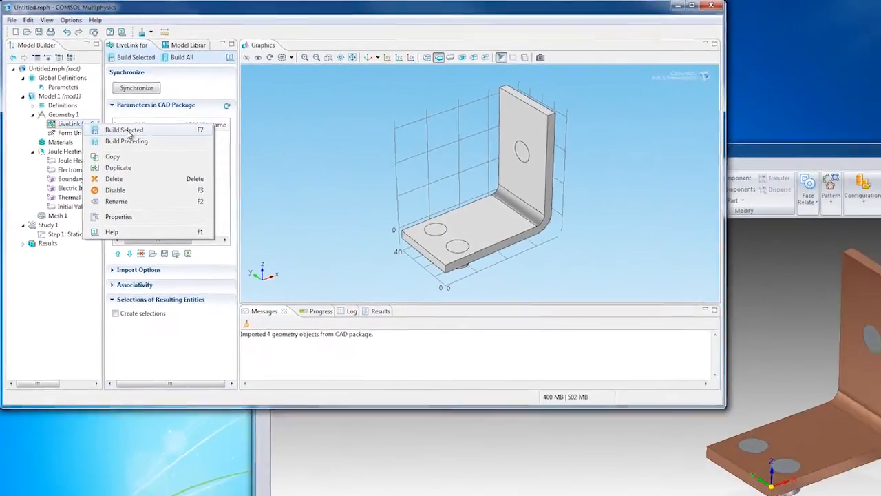
left_click(153, 159)
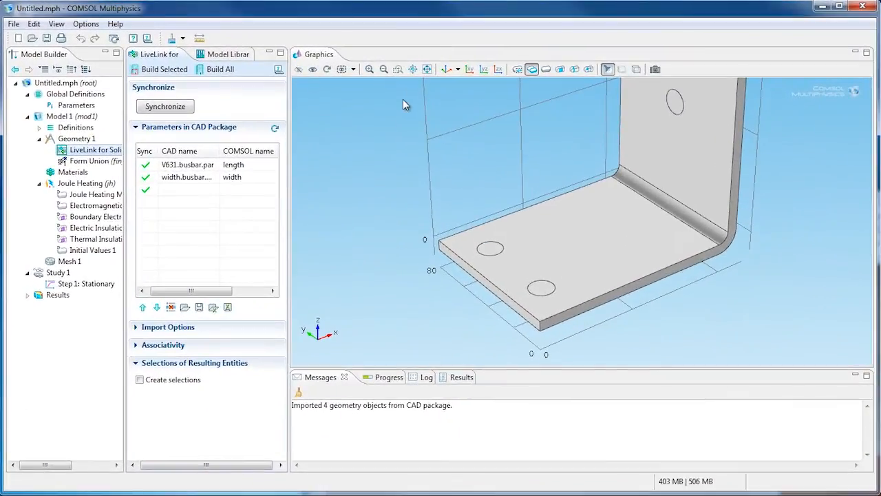
left_click(427, 69)
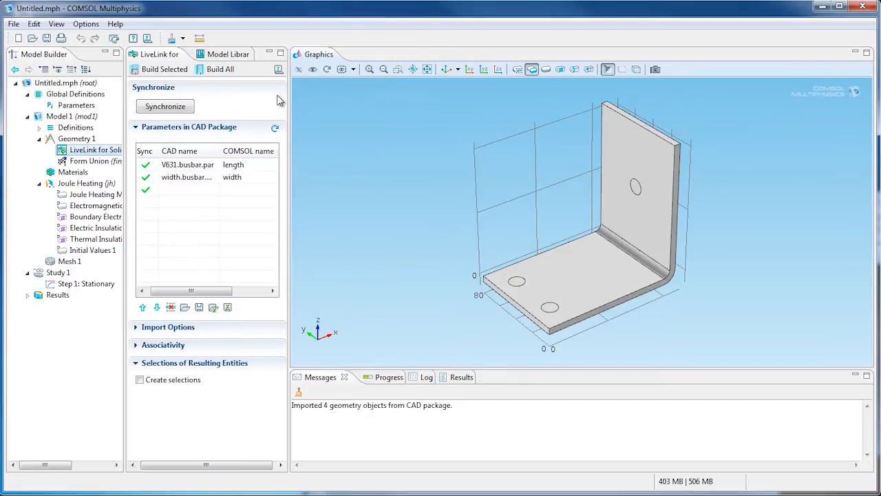
Step: Load the additional global parameters htc and Vtot from the file busbar_parameters.txt
left_click(80, 107)
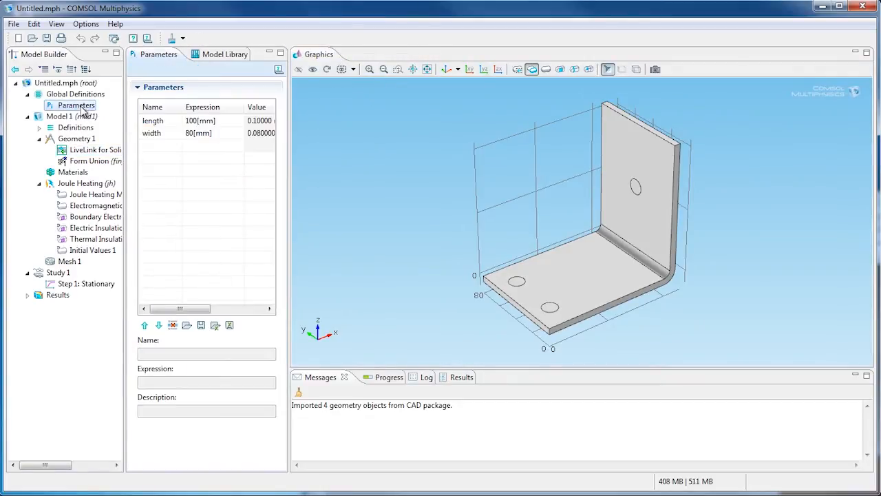
left_click(188, 325)
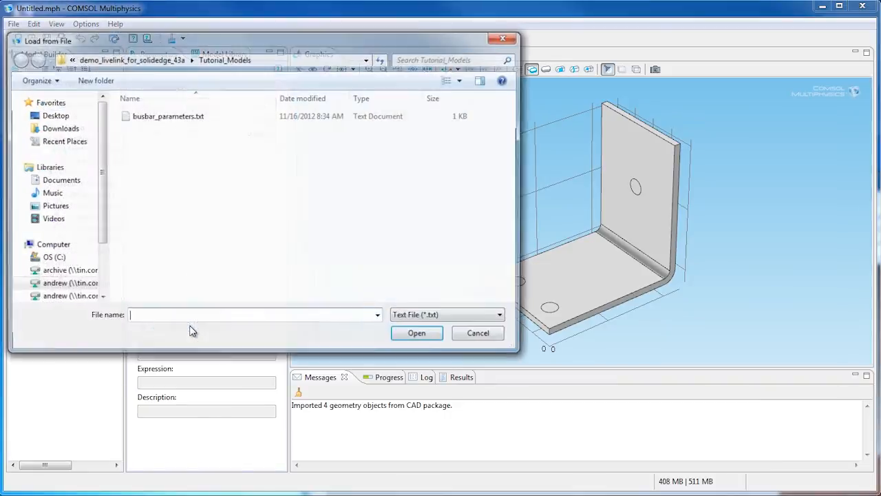
double_click(200, 117)
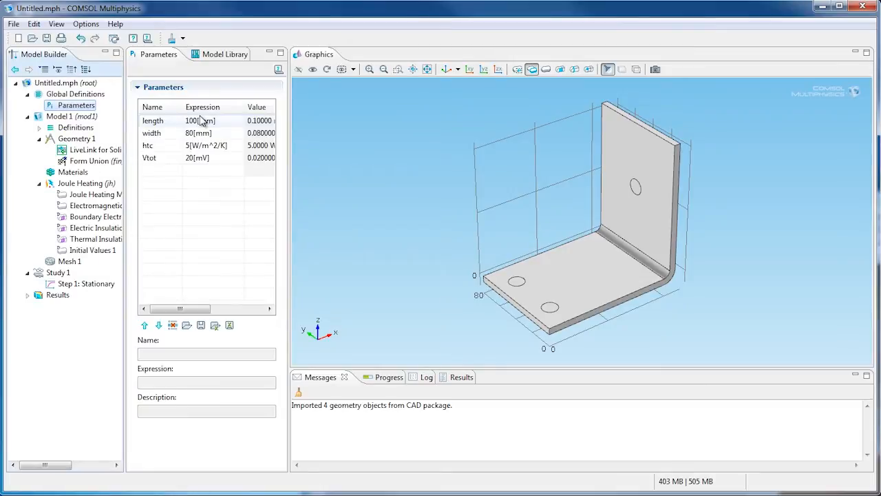
left_click(168, 148)
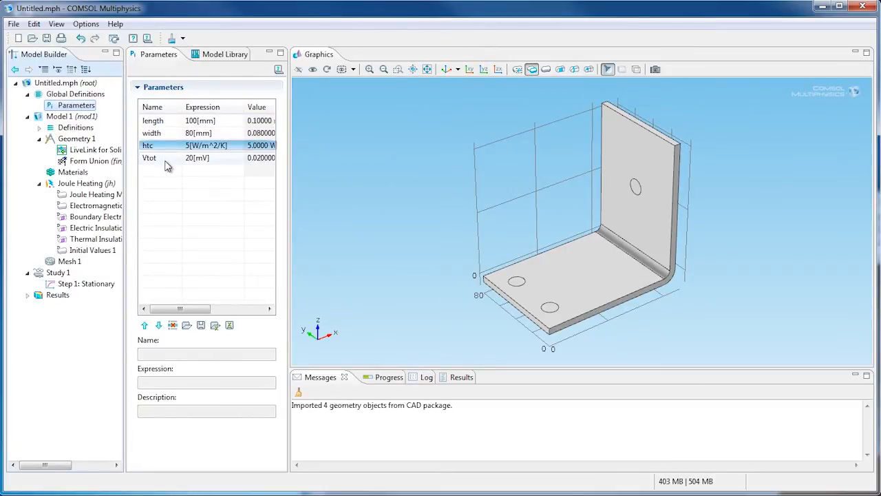
left_click(168, 159)
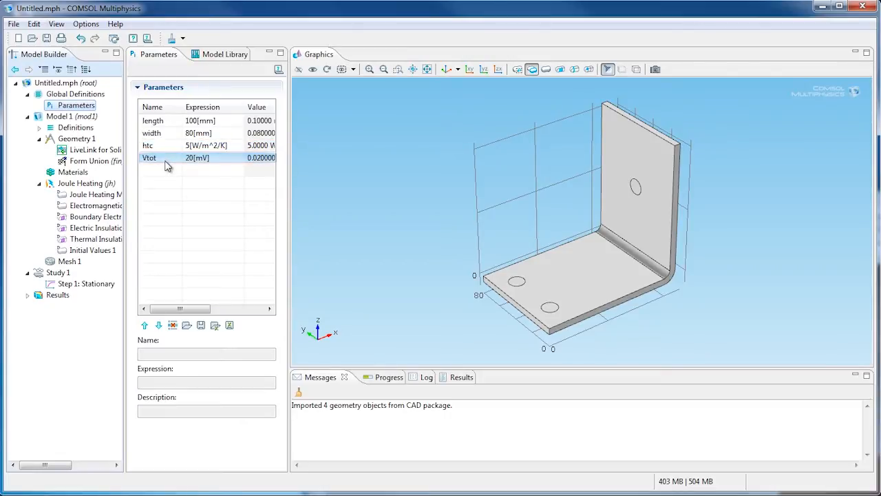
Step: Add the built-in material Titanium beta-21S to the model from the Material Browser
left_click(73, 173)
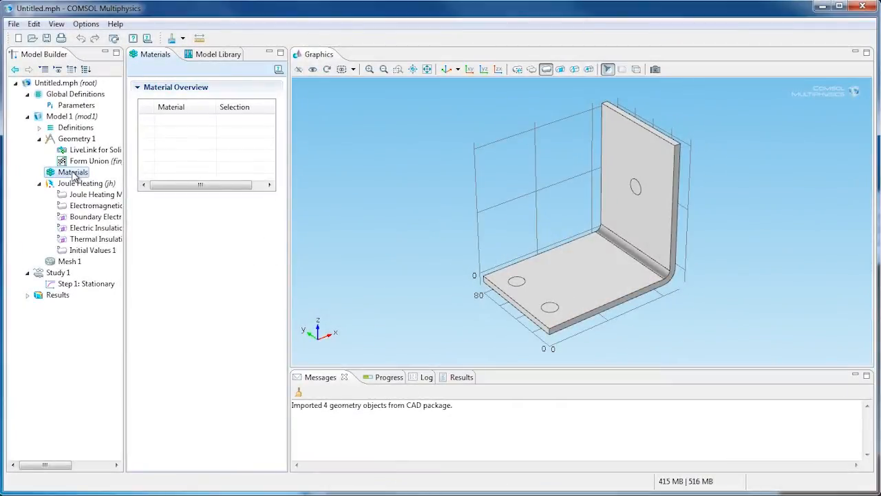
right_click(75, 173)
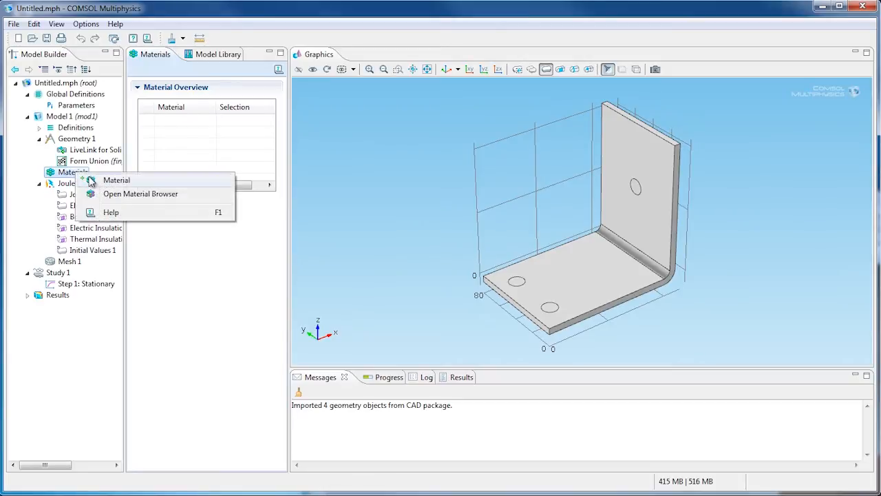
left_click(114, 194)
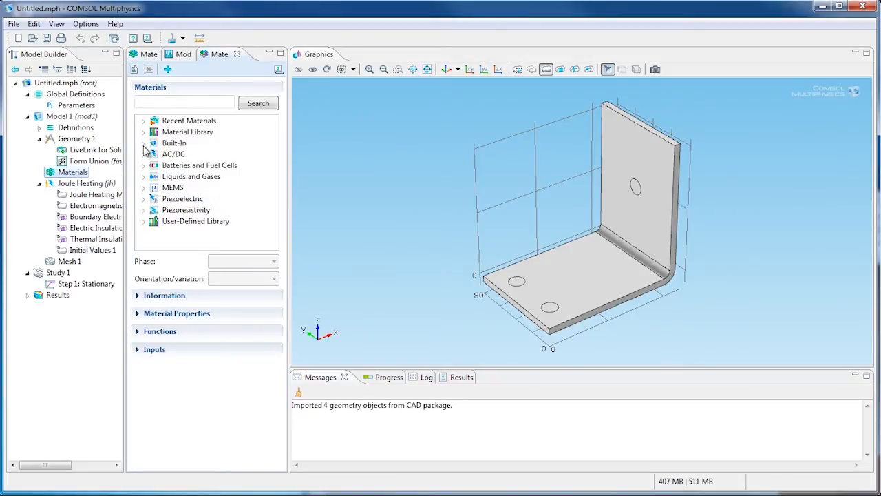
left_click(144, 143)
scroll(203, 205, "down", 5)
scroll(203, 205, "down", 3)
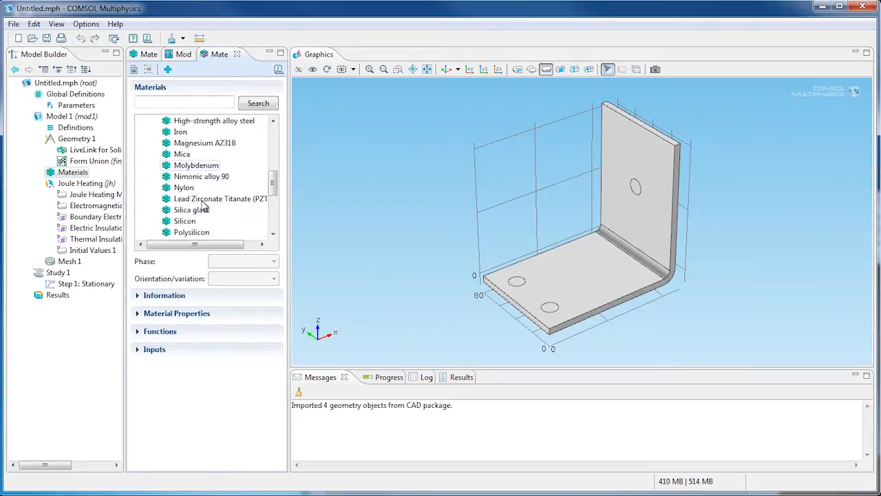
right_click(205, 213)
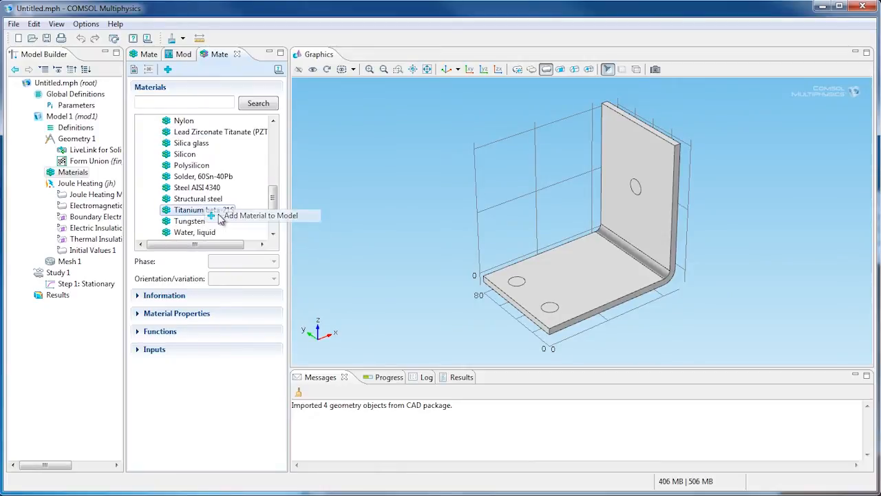
left_click(224, 216)
Step: Add the built-in material Copper to the model and assign it to the busbar body, domain 1
left_click(234, 56)
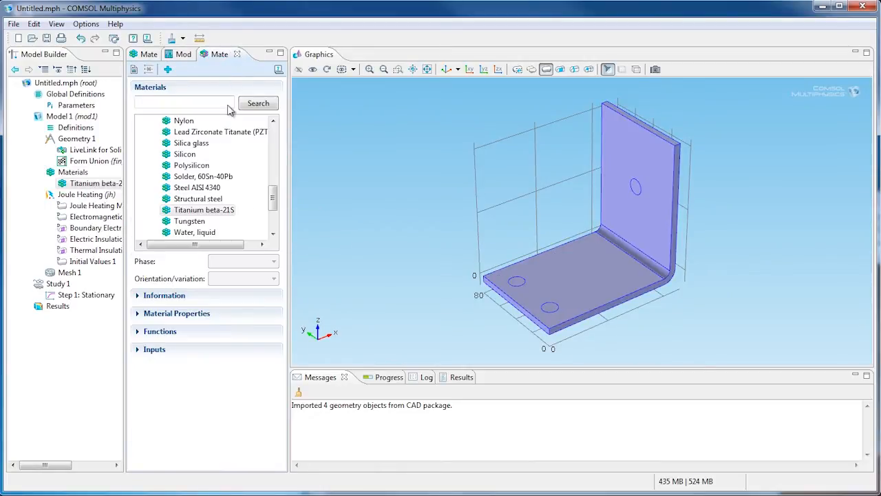
scroll(206, 172, "up", 5)
right_click(196, 155)
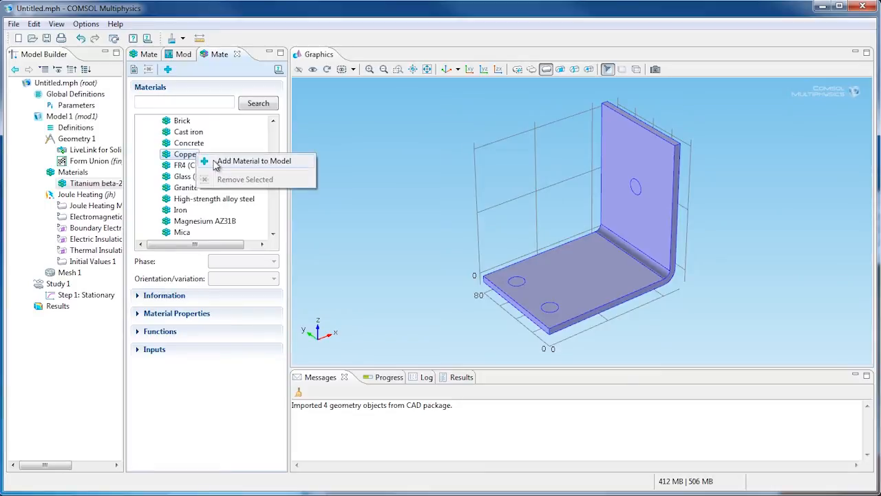
left_click(231, 164)
left_click(512, 219)
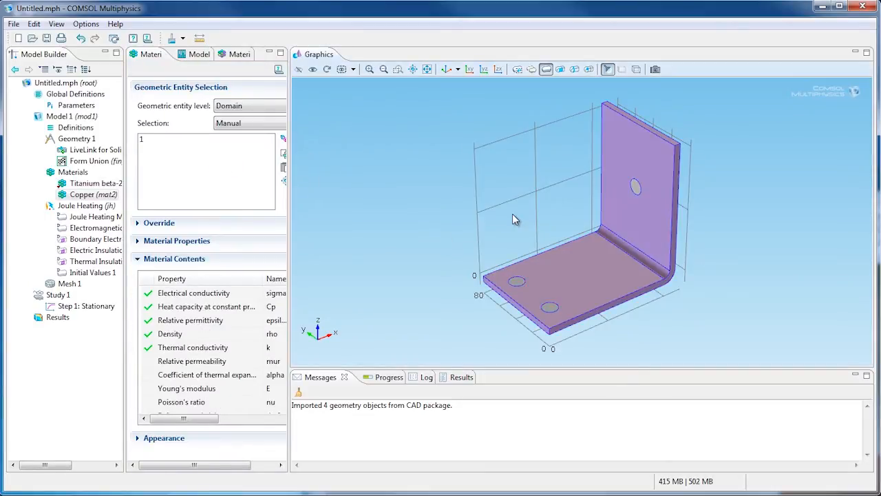
Step: Add a Convective Cooling boundary condition to the Joule Heating interface and apply it to all boundaries
right_click(92, 208)
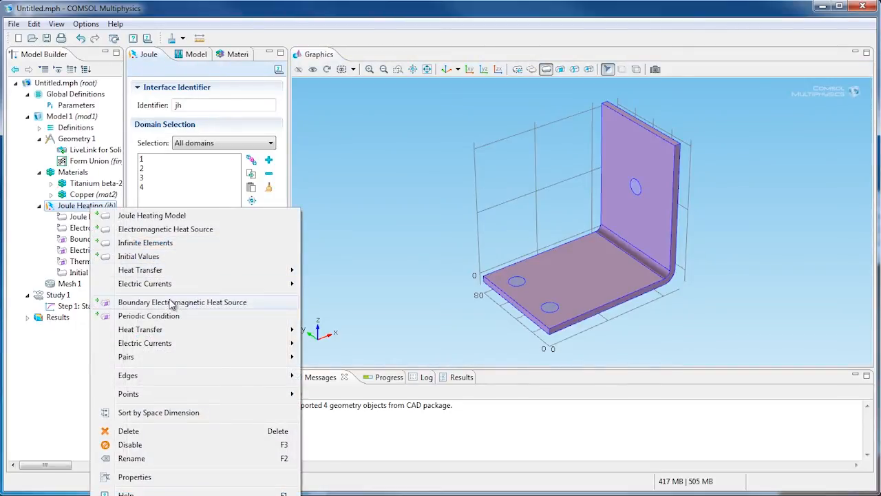
mouse_move(199, 333)
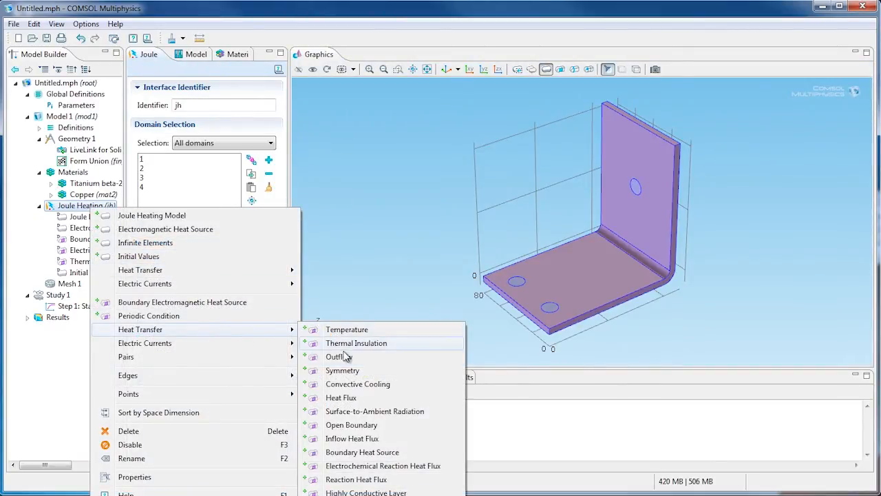
left_click(354, 384)
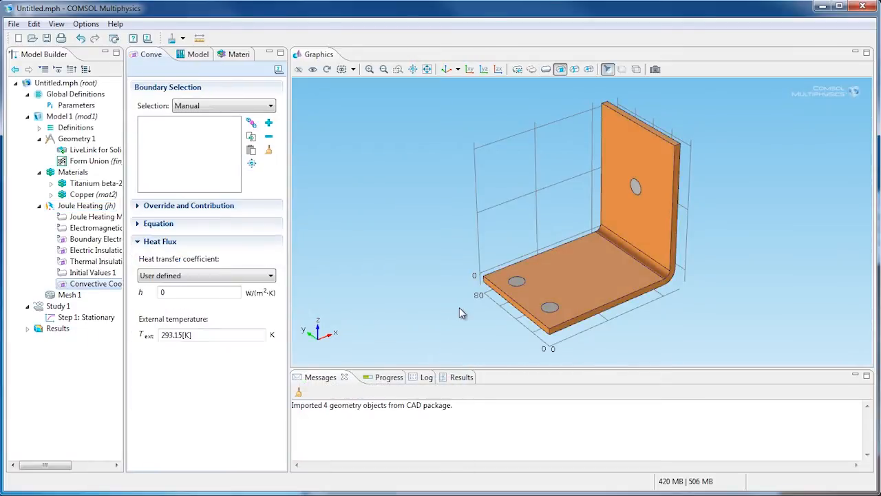
left_click_drag(670, 309, 559, 236)
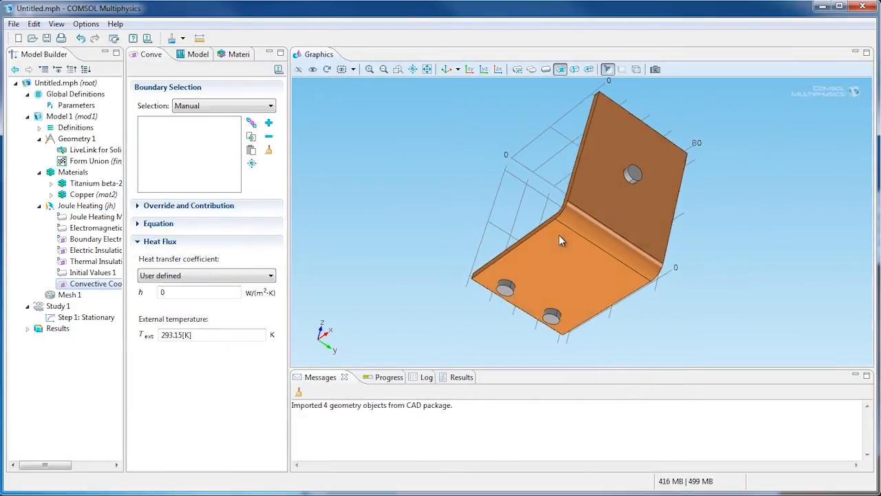
left_click(246, 106)
left_click(220, 128)
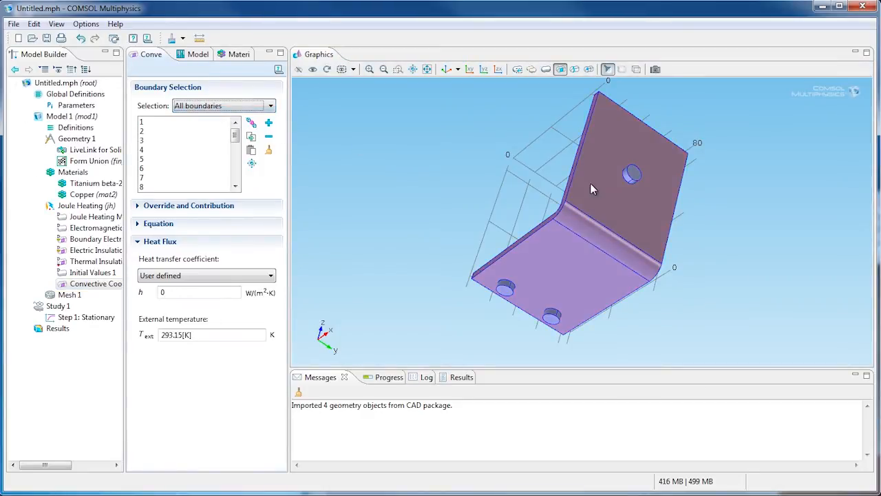
Step: Exclude the three bolt end faces from the convective cooling selection and set its heat transfer coefficient to htc
left_click(637, 177)
left_click(636, 178)
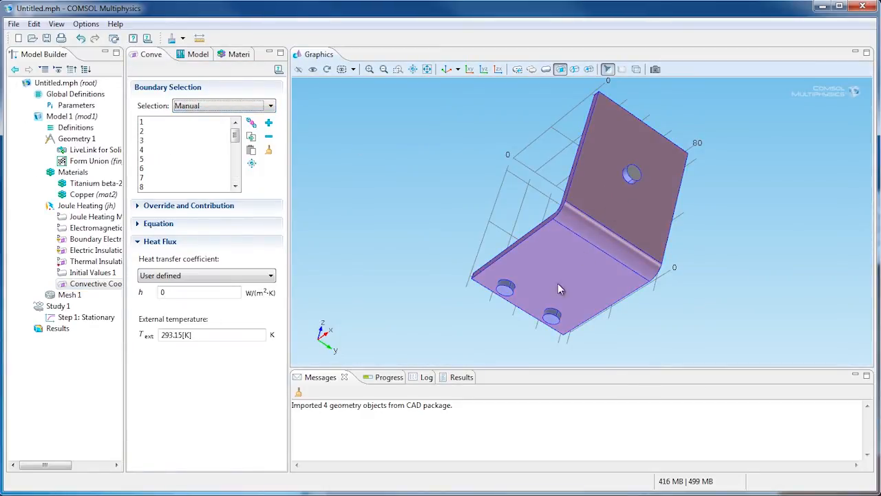
left_click(556, 326)
left_click(556, 326)
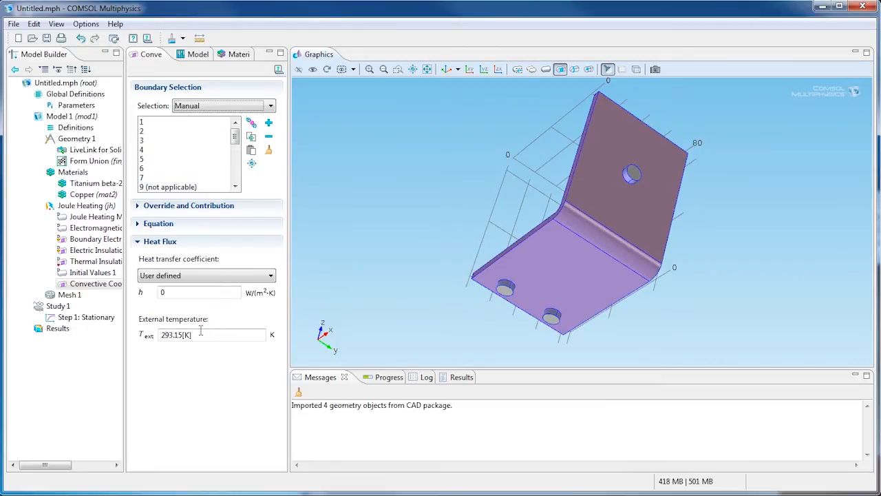
double_click(163, 293)
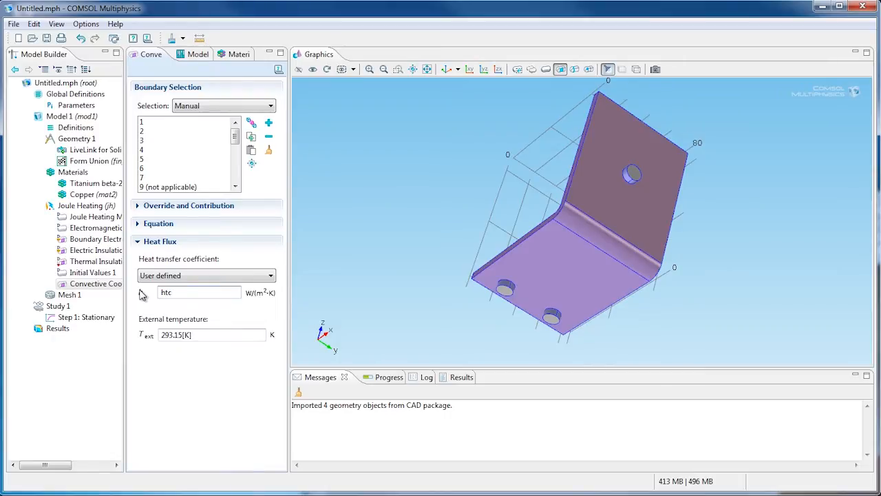
Step: Add a Ground condition under Joule Heating on the end faces of the two lower bolts, boundaries 8 and 14
right_click(95, 208)
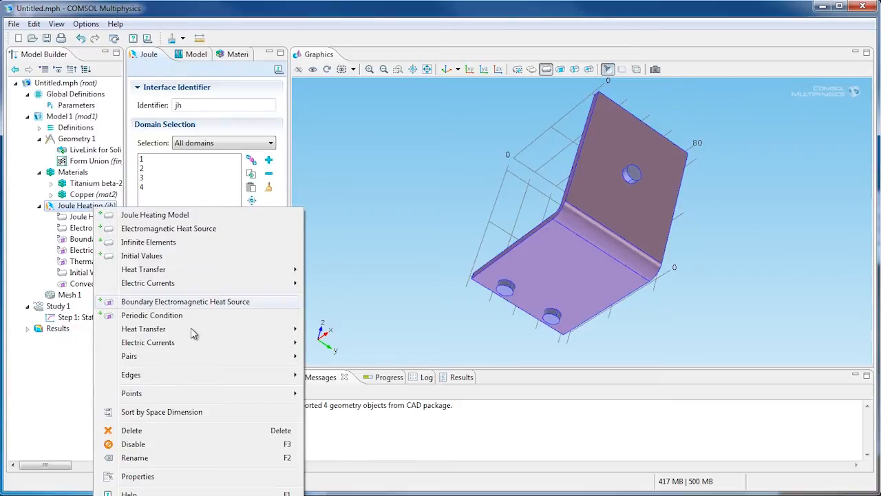
mouse_move(211, 346)
left_click(348, 357)
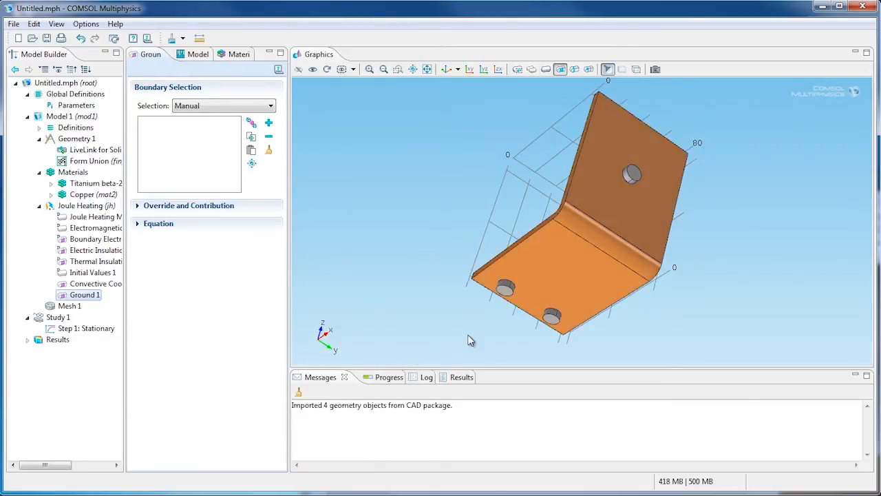
left_click(506, 292)
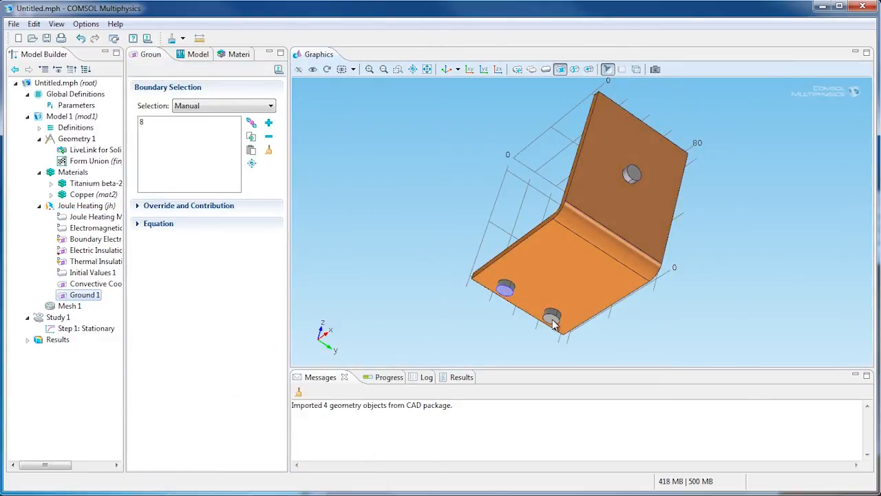
left_click(552, 320)
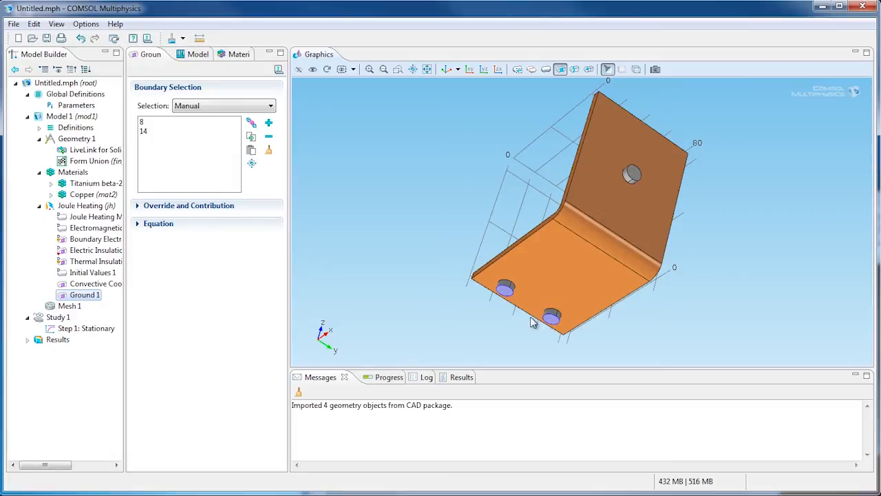
Step: Add an Electric Potential condition on the upper bolt's end face, boundary 28, with the potential set to Vtot
right_click(91, 208)
mouse_move(245, 338)
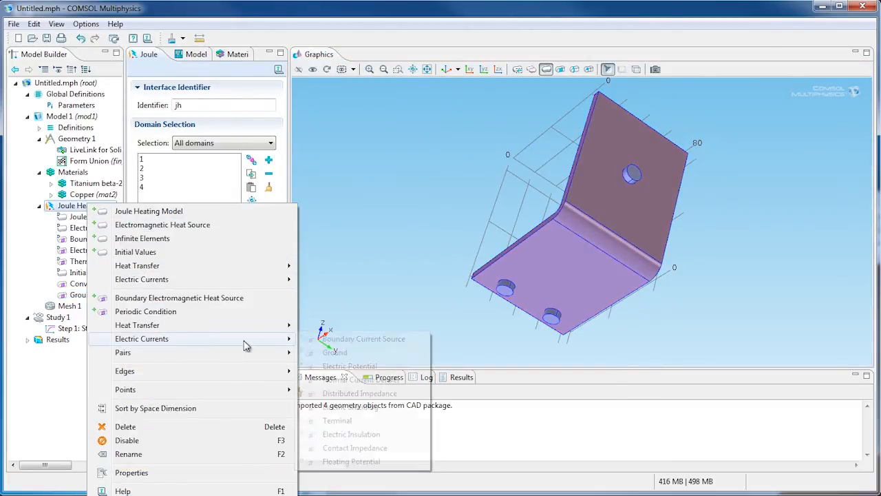
left_click(341, 367)
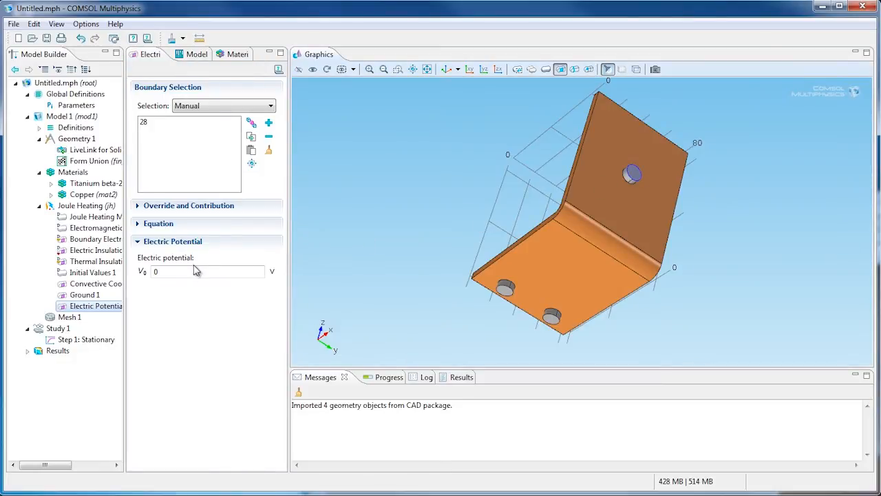
double_click(185, 271)
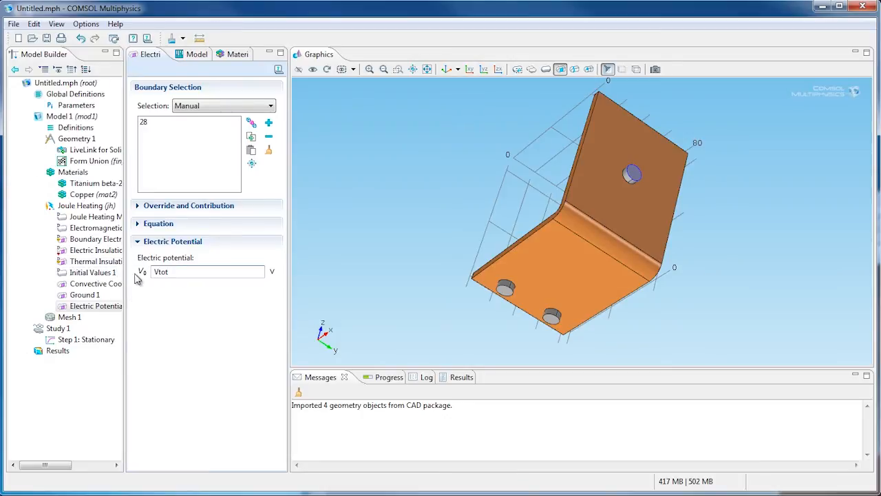
Step: Add a Domain Probe to the model definitions with the expression T-20[degC]
right_click(84, 128)
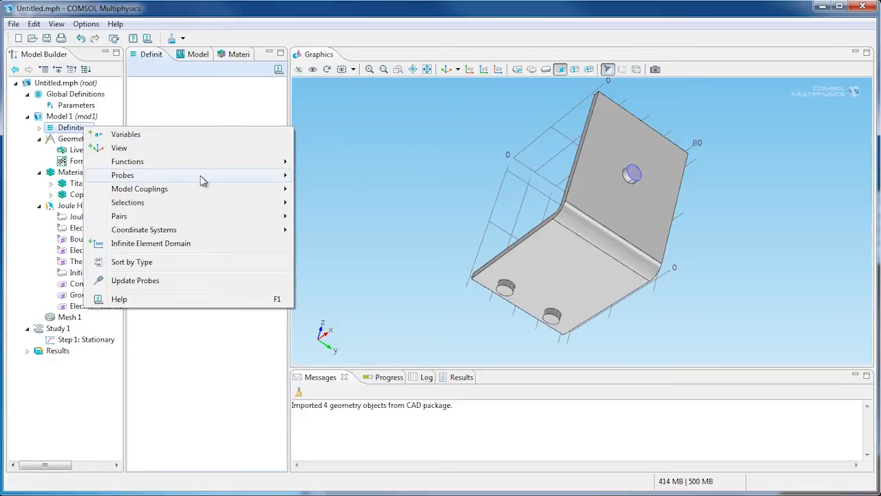
mouse_move(260, 176)
left_click(344, 180)
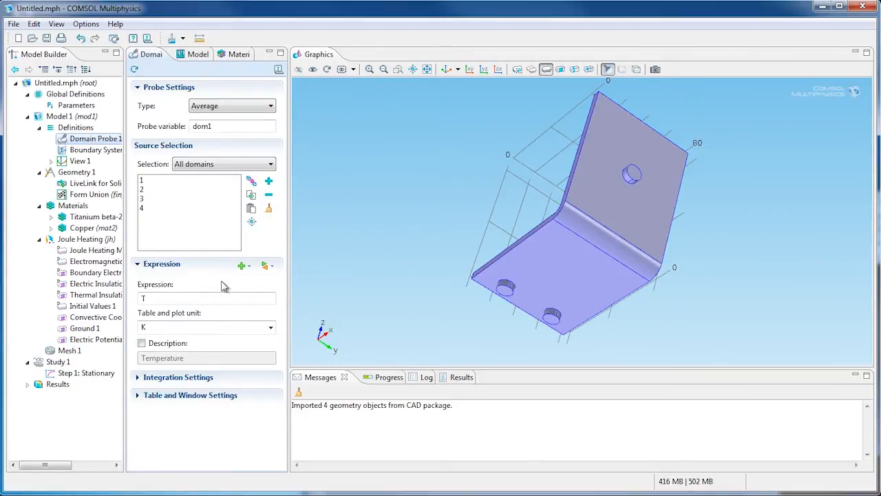
left_click(182, 298)
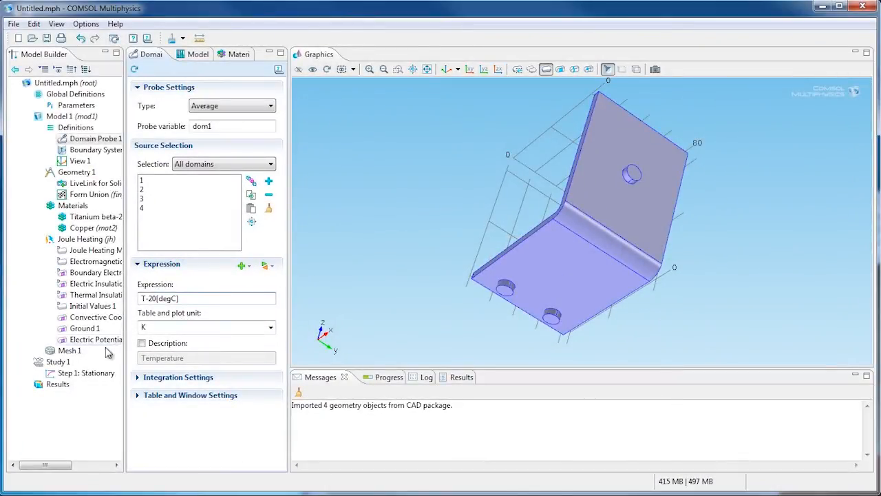
Step: Add a Parametric Sweep to Study 1 that varies length from 60 to 100 in steps of 20
right_click(60, 362)
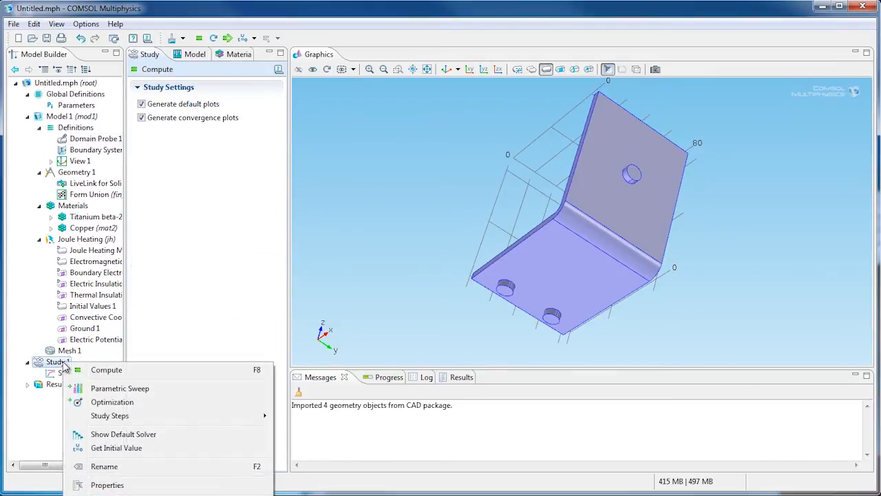
left_click(115, 390)
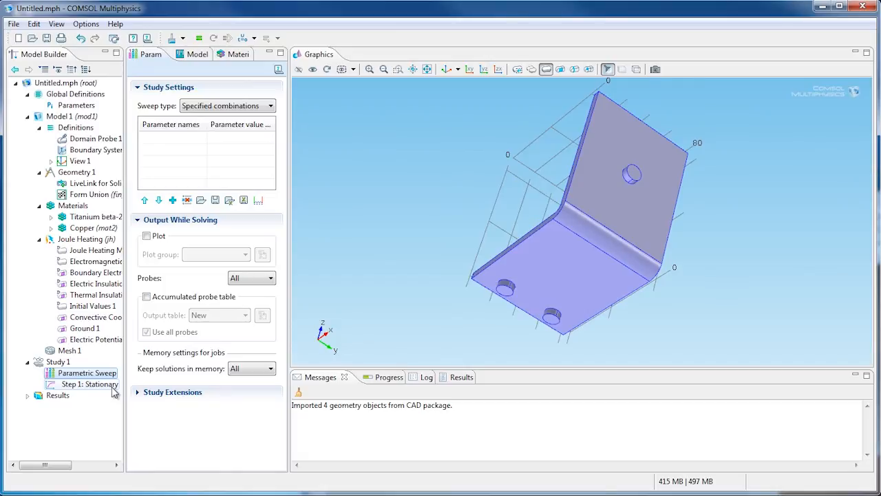
left_click(173, 201)
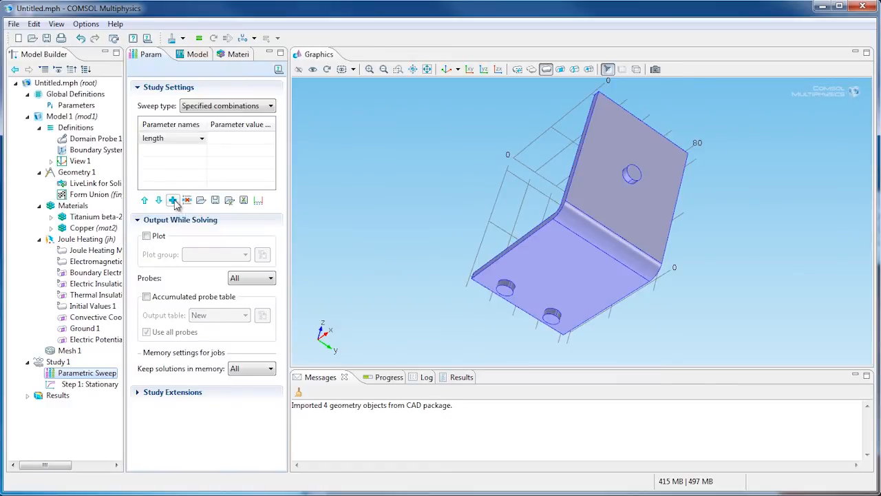
left_click(259, 201)
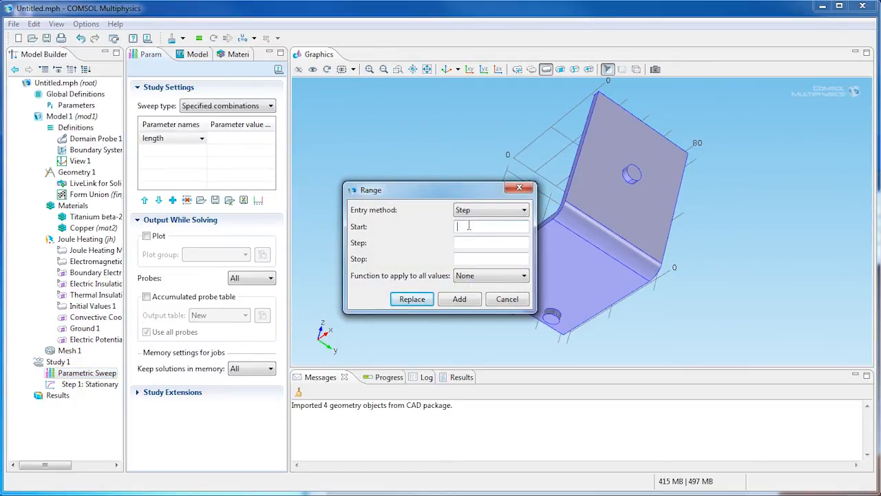
key("Tab")
key("Tab")
key("Return")
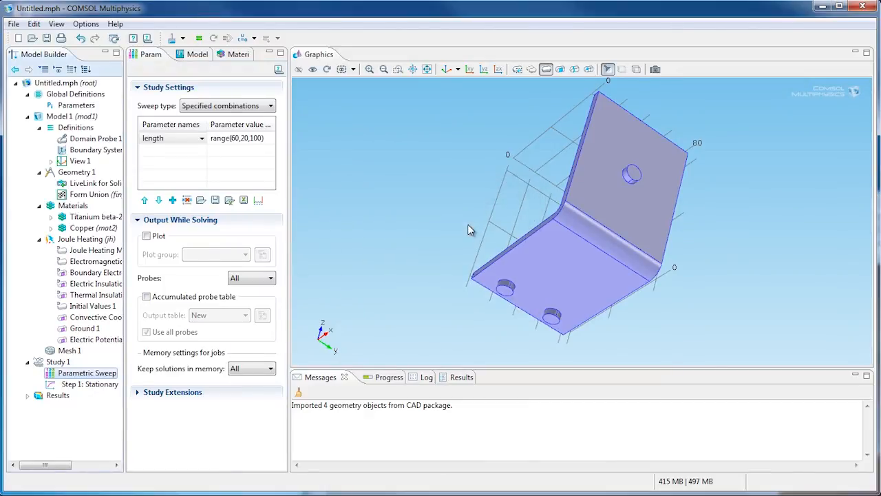
Step: Add width as a second sweep parameter, ranging from 40 to 80 in steps of 20
left_click(173, 200)
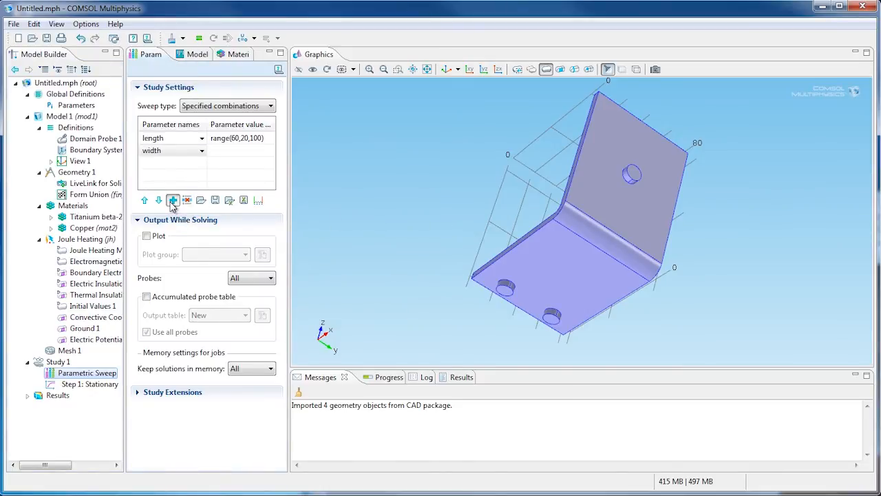
left_click(258, 201)
left_click(465, 227)
type("40")
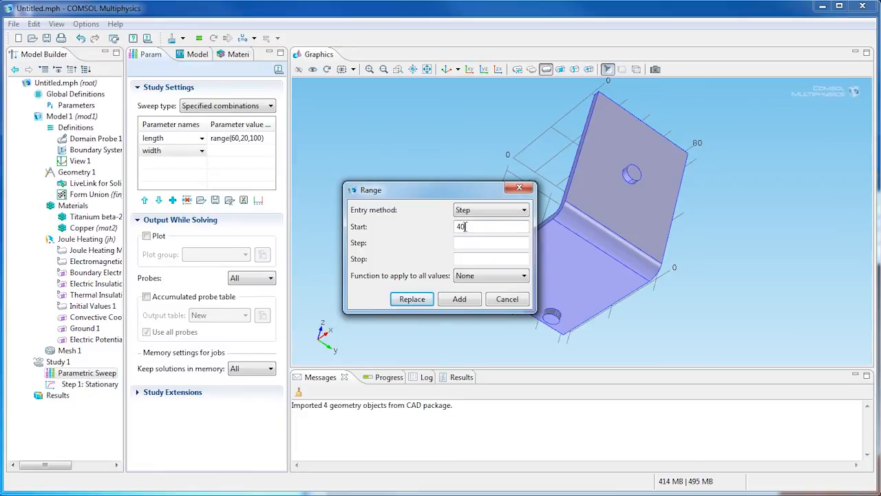
key("Tab")
key("Tab")
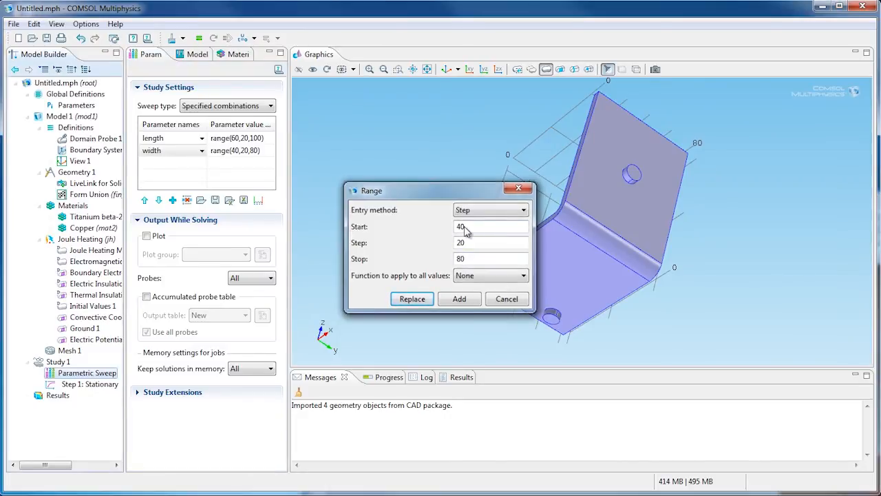
key("Return")
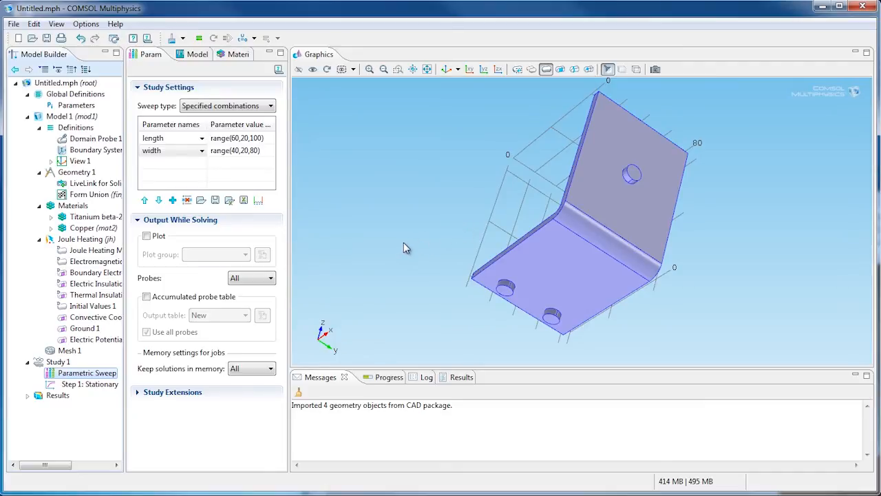
Step: Set the parametric sweep type to All combinations and compute Study 1
left_click(233, 107)
left_click(233, 118)
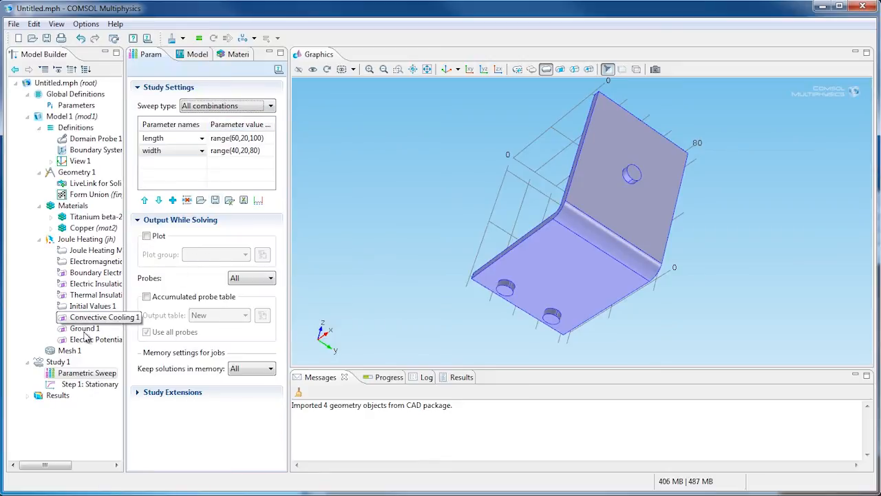
right_click(66, 365)
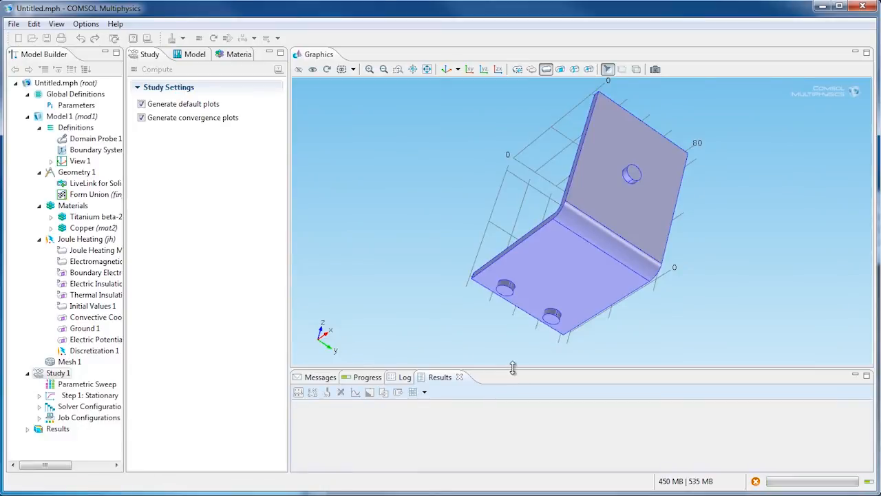
Step: Enlarge the probe results table and plot its length, width and temperature data as a table surface
left_click_drag(513, 368, 512, 338)
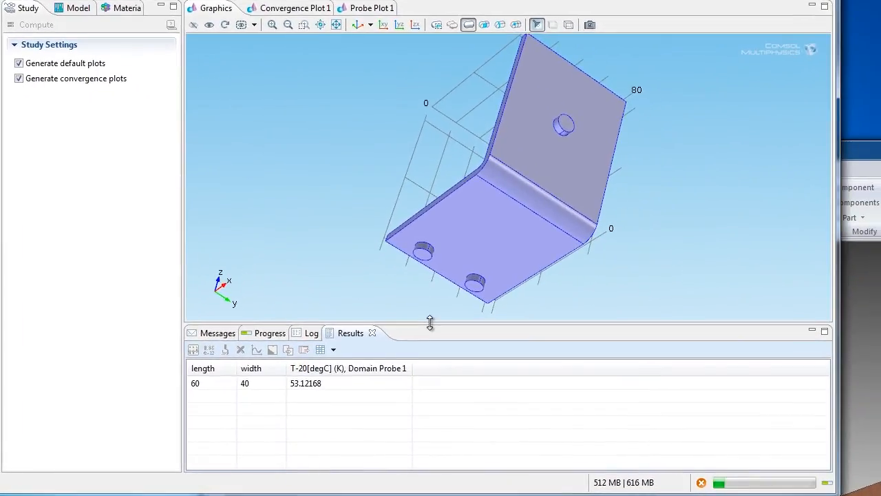
left_click_drag(430, 323, 432, 291)
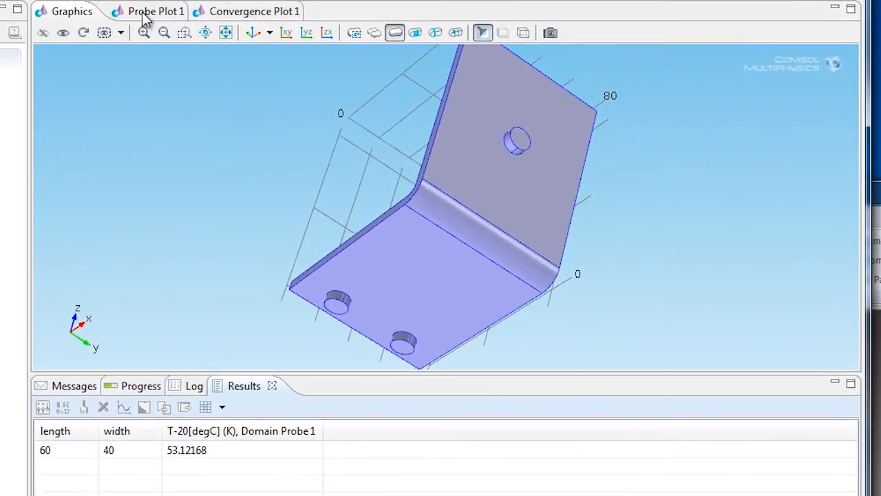
left_click(144, 14)
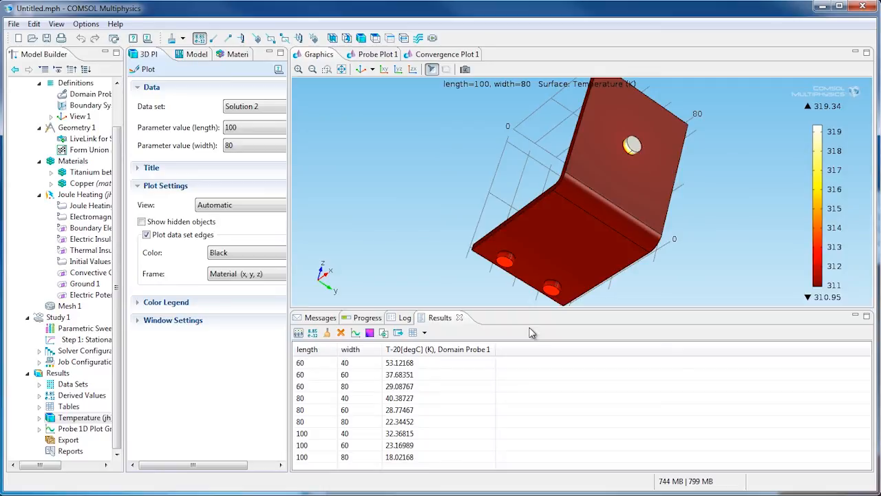
left_click(370, 333)
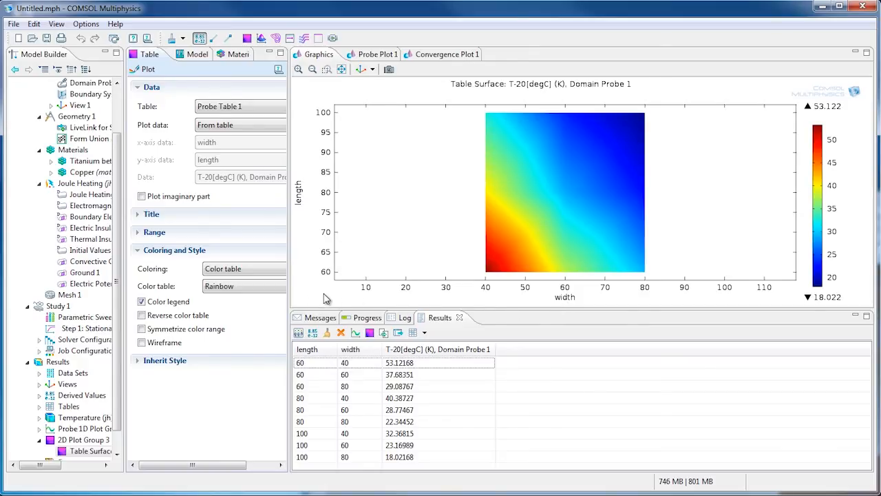
Step: Enable the manual data range for the table surface and lower its maximum to restrict the plotted temperatures
left_click(138, 232)
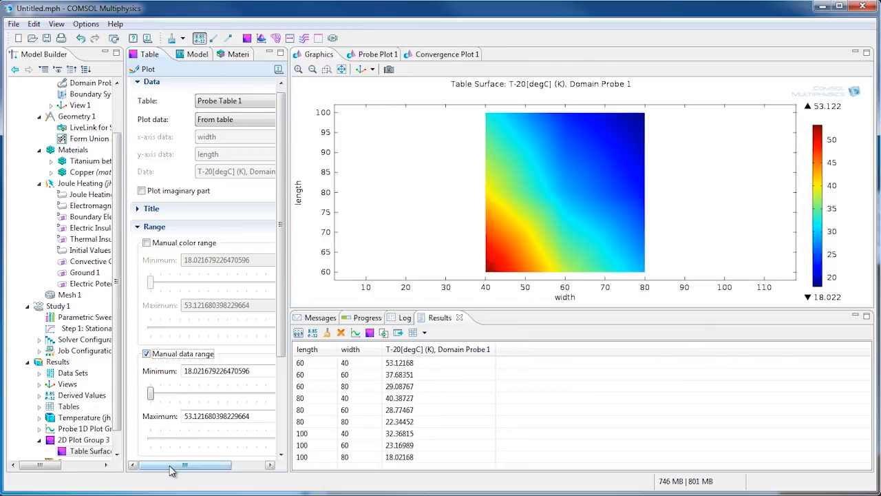
left_click_drag(179, 468, 209, 472)
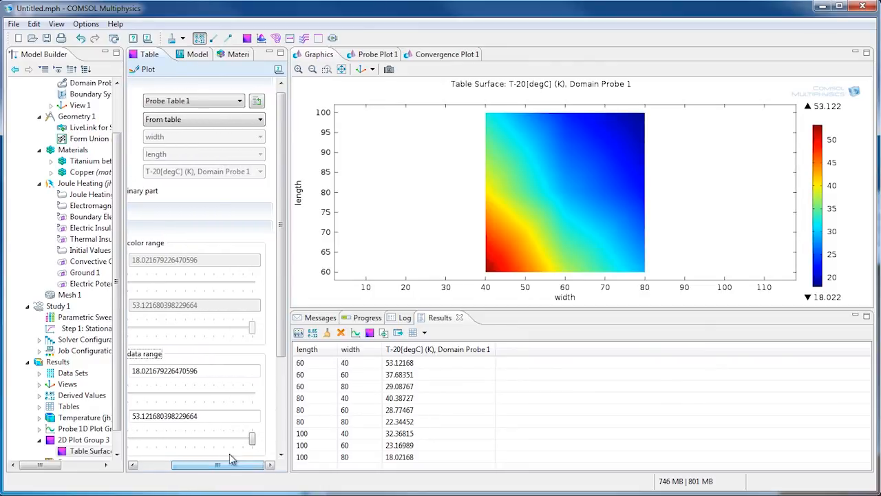
left_click_drag(251, 439, 149, 441)
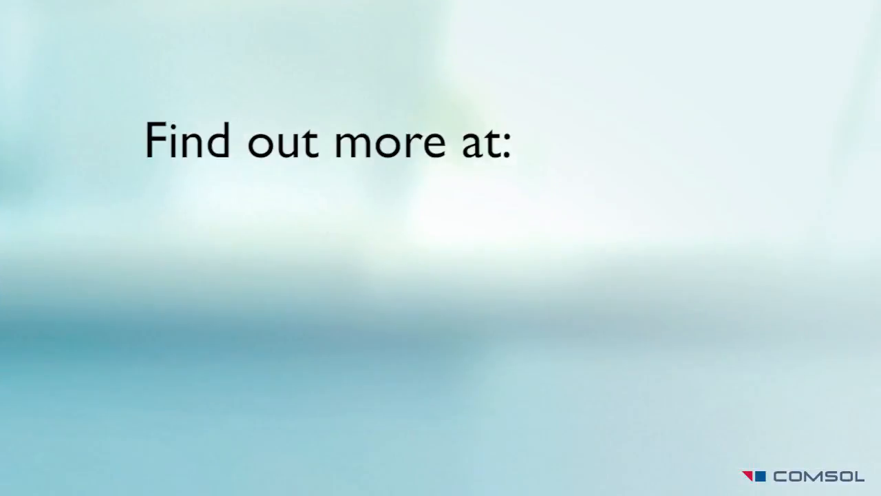